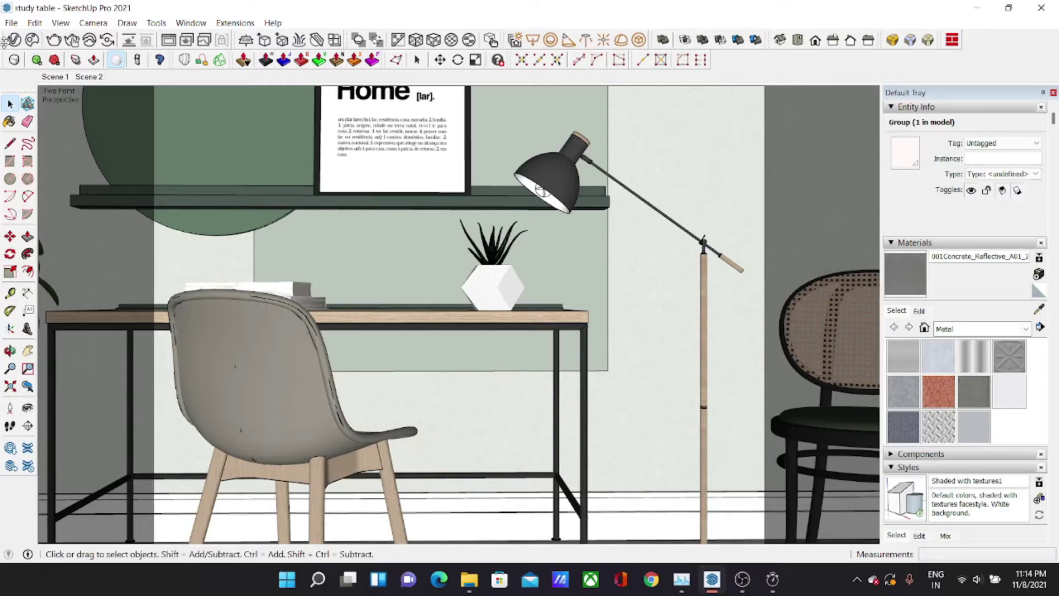
Step: Show the full V-Ray render parameters and confirm RTX uses the GeForce RTX 3050 Laptop GPU
left_click(13, 39)
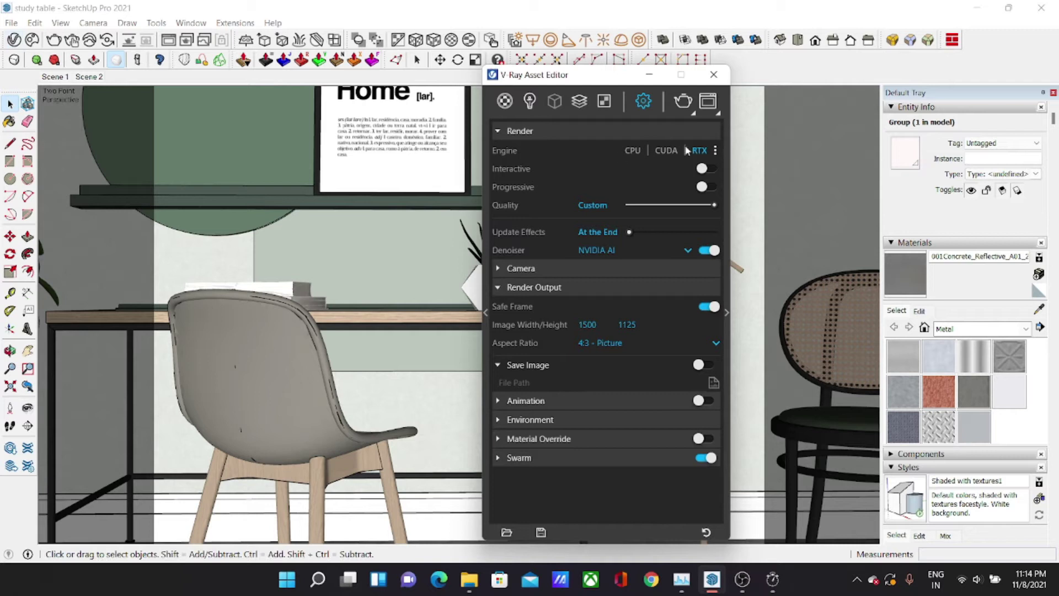
left_click(727, 312)
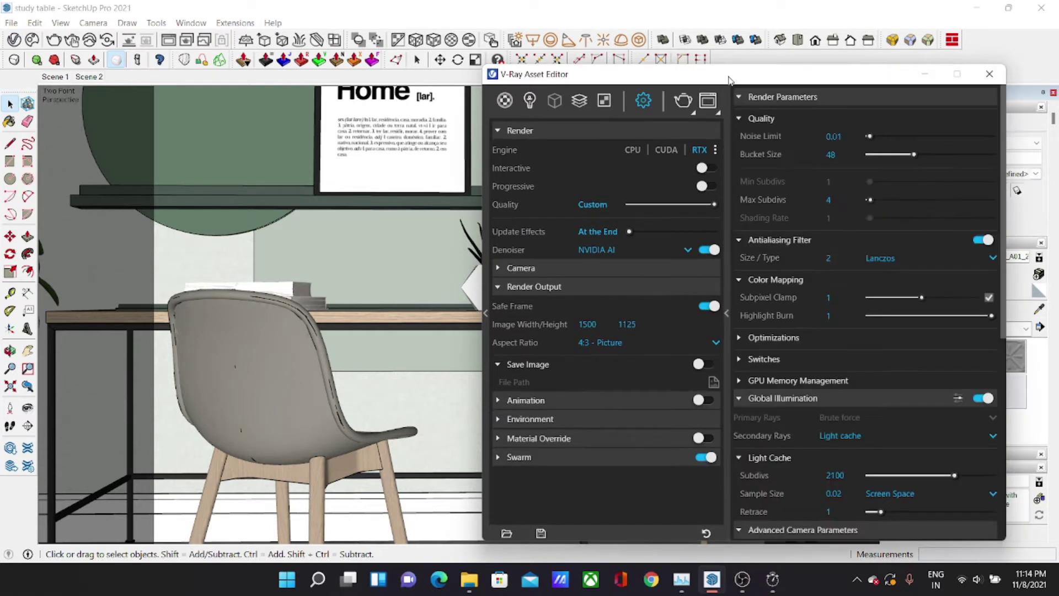
left_click_drag(728, 80, 507, 65)
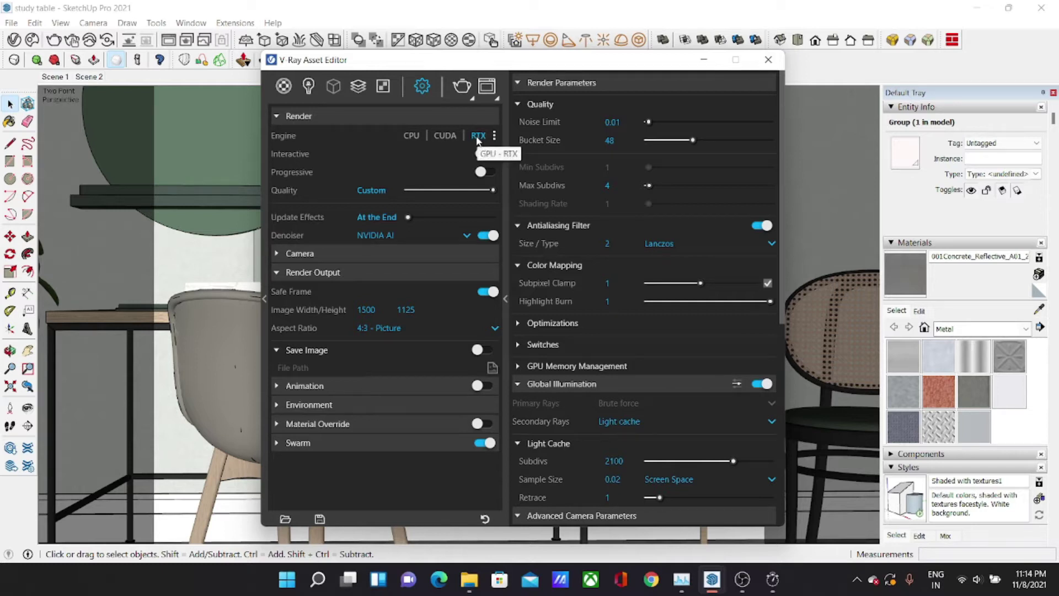
left_click(495, 137)
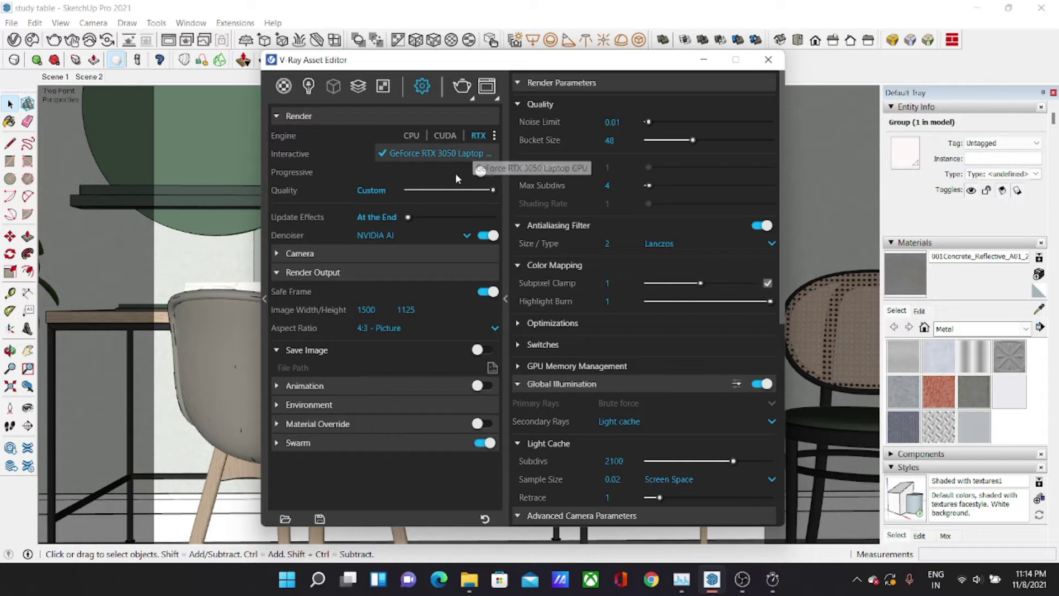
left_click(356, 168)
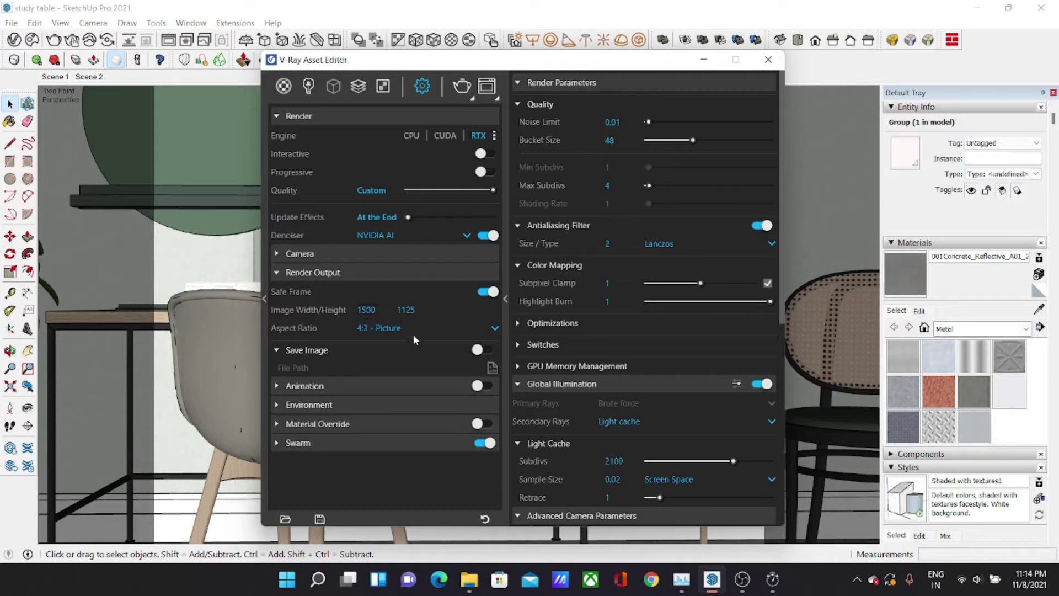
Step: Start a stopwatch and launch the RTX render of the study table
left_click(455, 326)
left_click(372, 348)
left_click(771, 580)
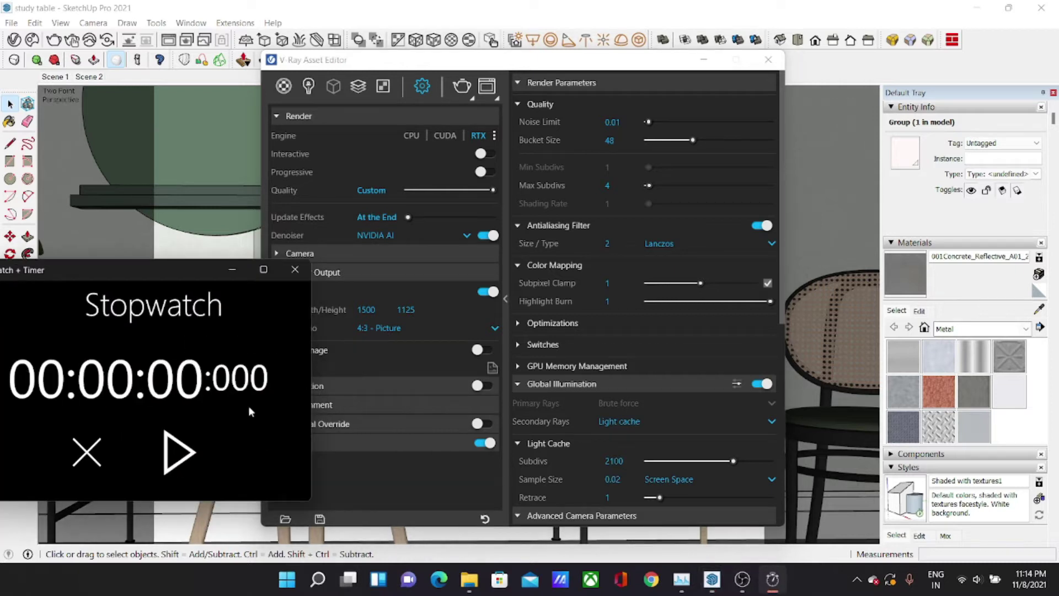
left_click_drag(185, 267, 194, 249)
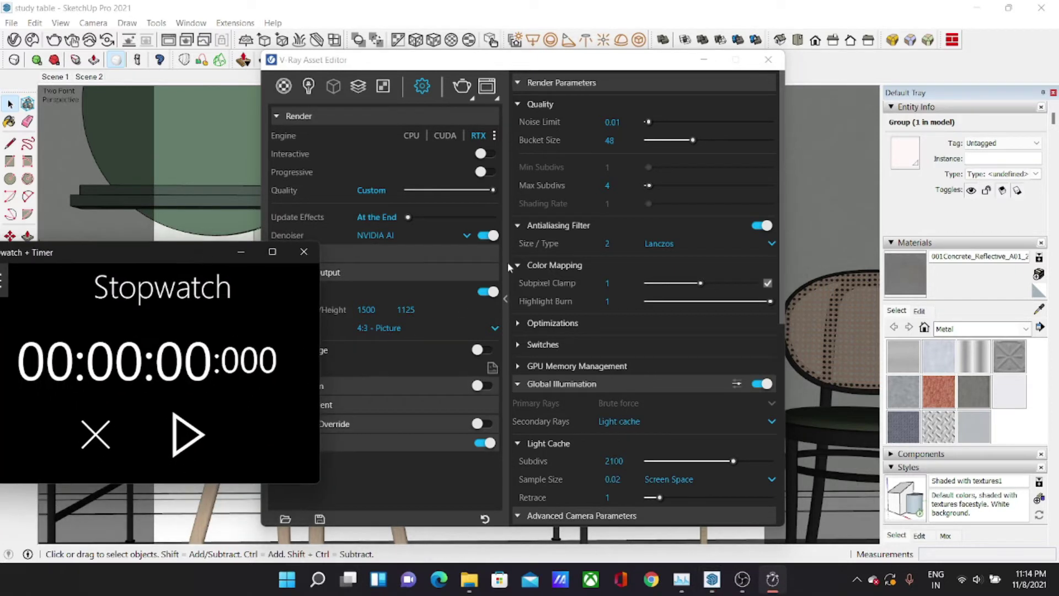
left_click(185, 436)
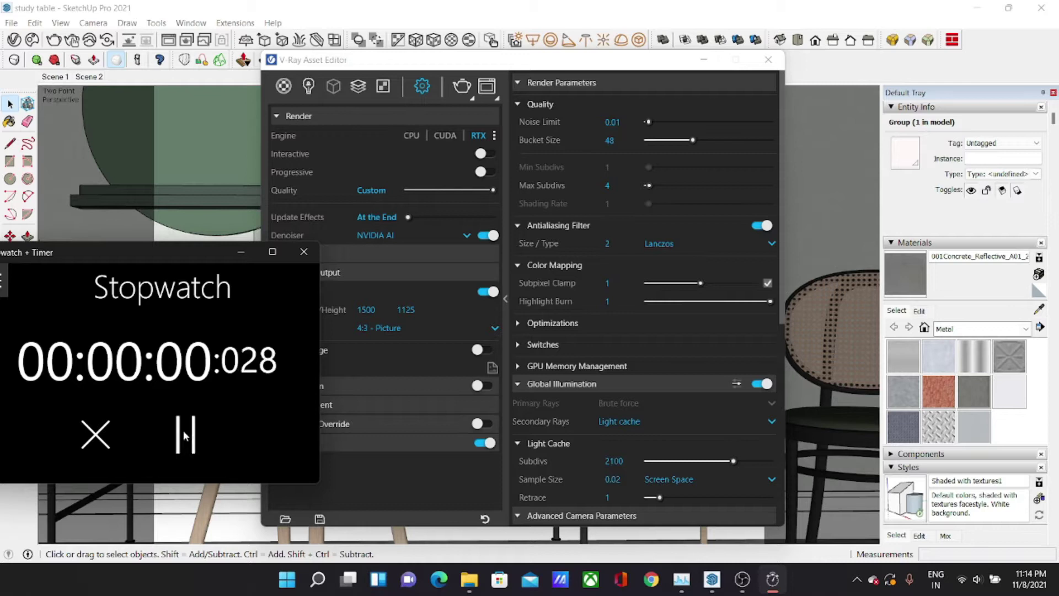
left_click(462, 86)
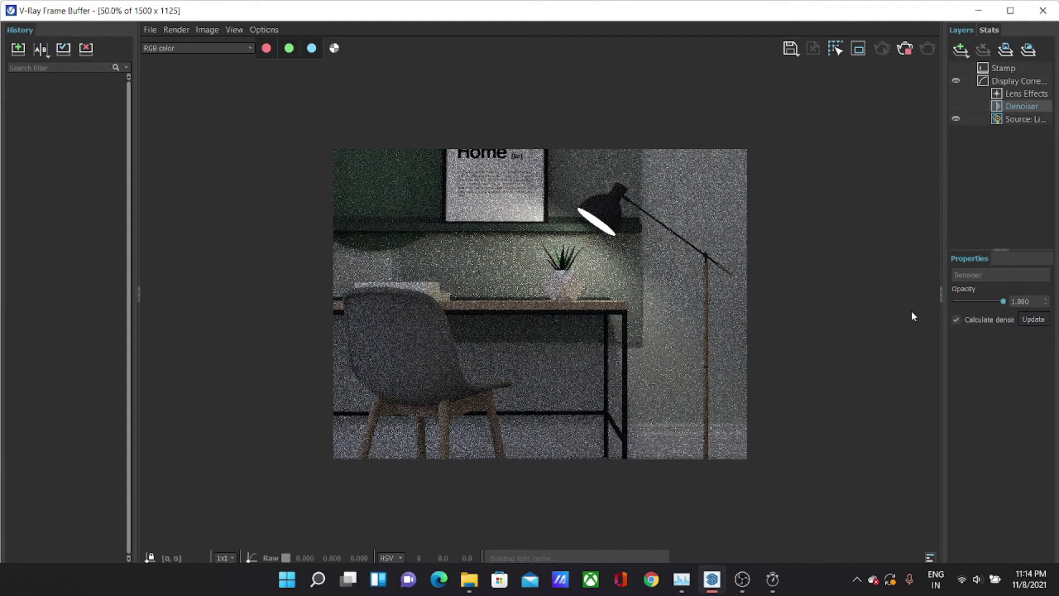
Step: Place Task Manager's GPU graphs at right and the stopwatch above while the RTX render finishes
left_click(682, 579)
left_click_drag(670, 107, 967, 81)
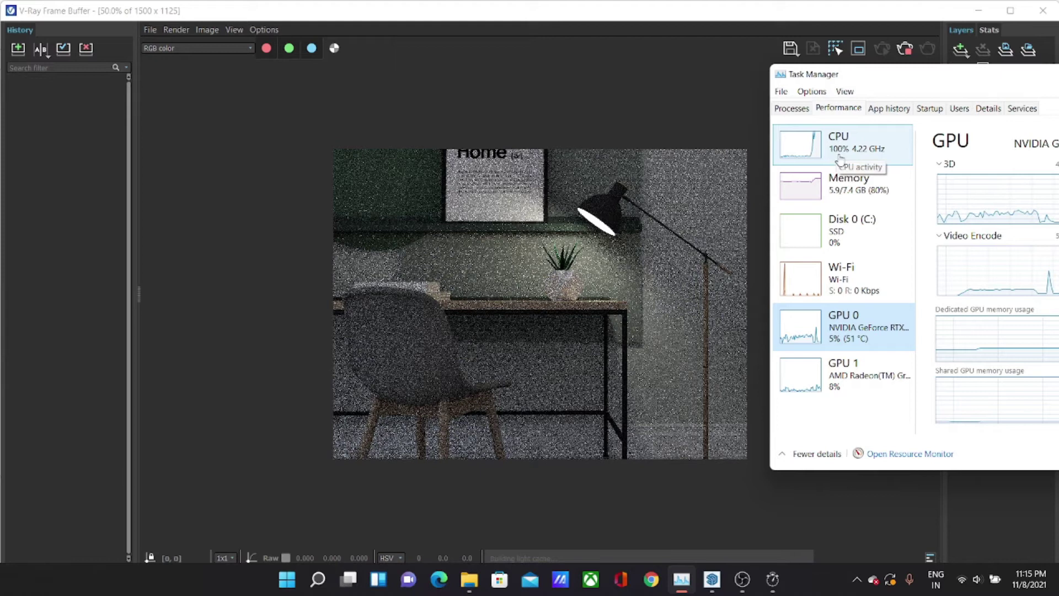
left_click(772, 579)
left_click_drag(154, 253, 159, 205)
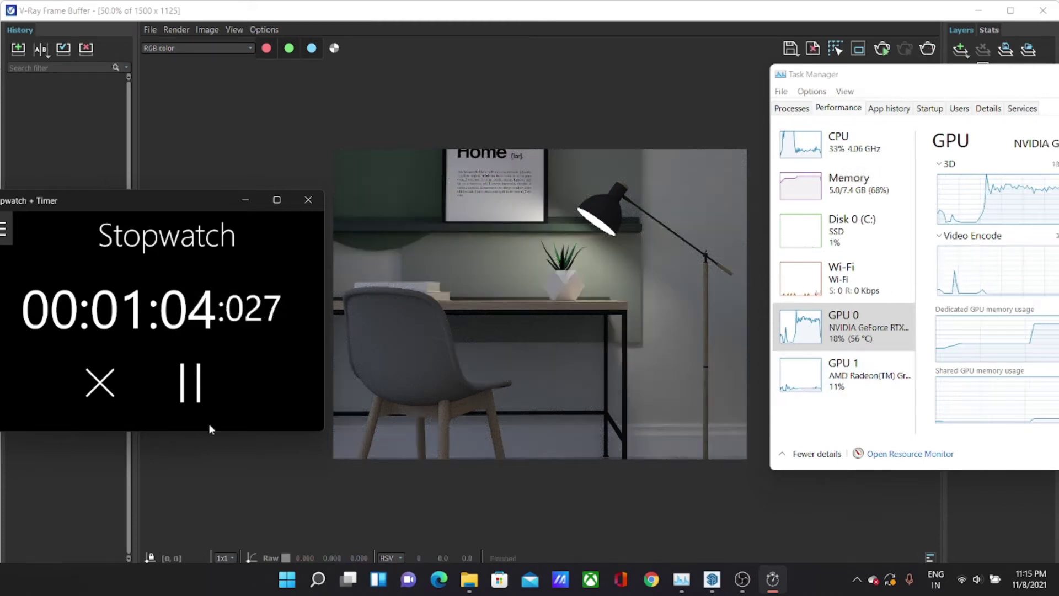
Step: Stop the stopwatch at 00:01:04.715 and minimise Task Manager and the stopwatch
left_click(191, 382)
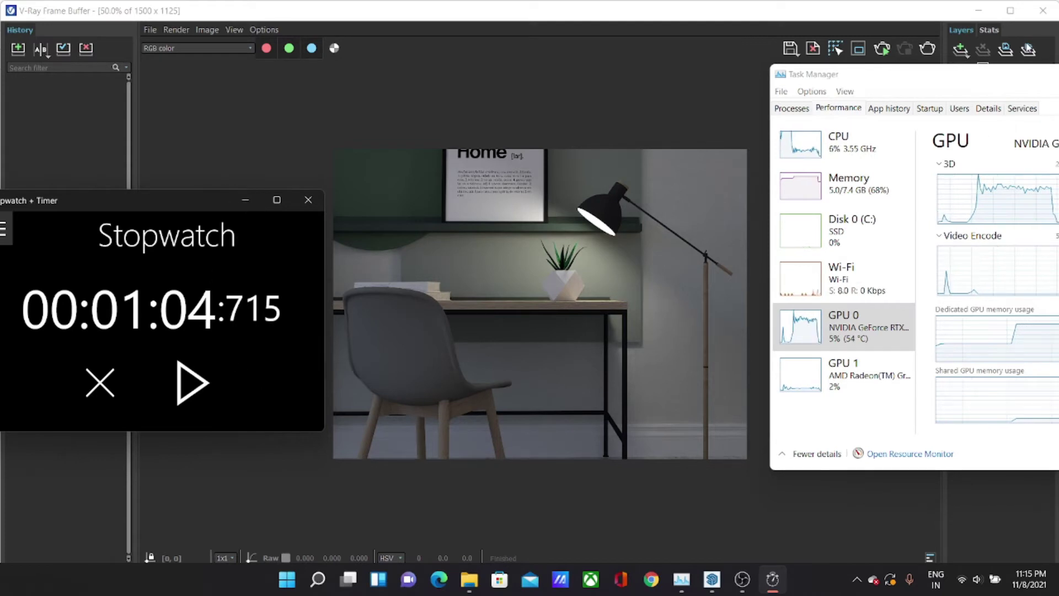
left_click_drag(1005, 76, 734, 110)
left_click(876, 108)
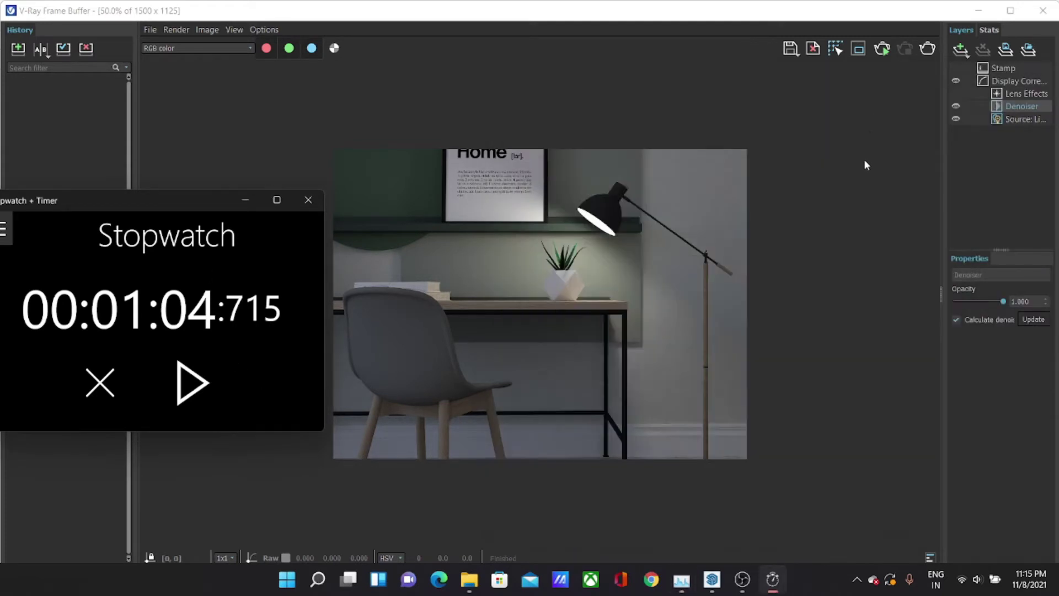
left_click_drag(172, 207, 186, 218)
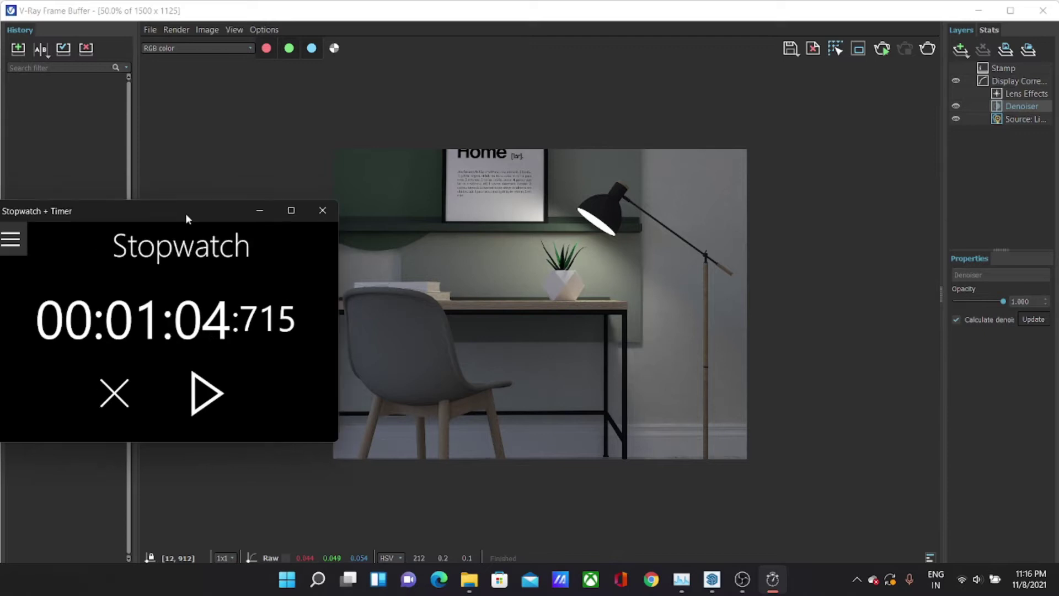
left_click(258, 210)
Step: Zoom the finished RTX render to 100%, then minimise the V-Ray Frame Buffer
scroll(551, 330, "up", 3)
scroll(576, 275, "down", 3)
scroll(577, 259, "up", 1)
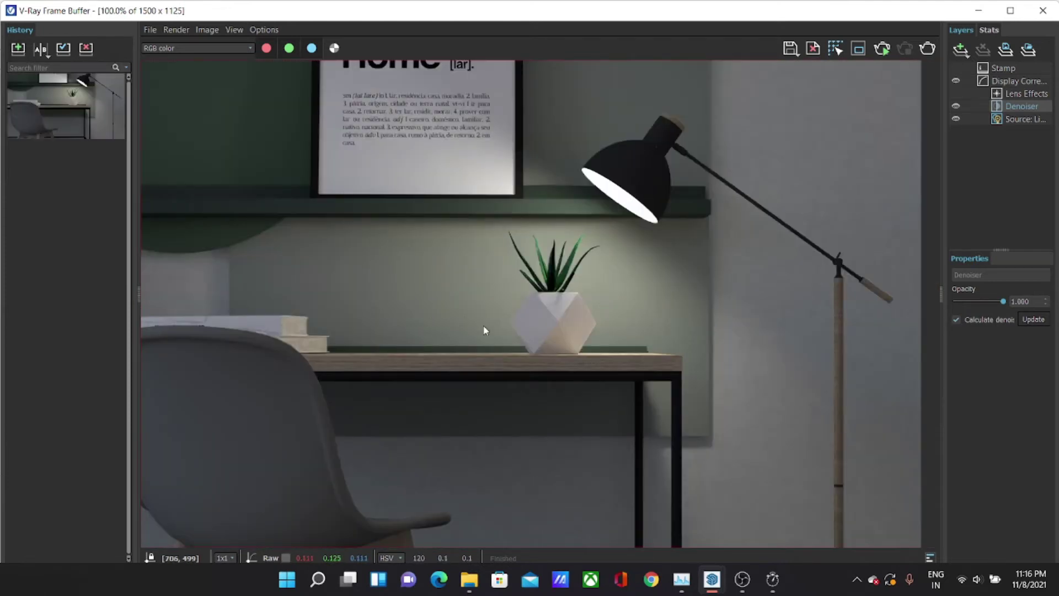
left_click(978, 11)
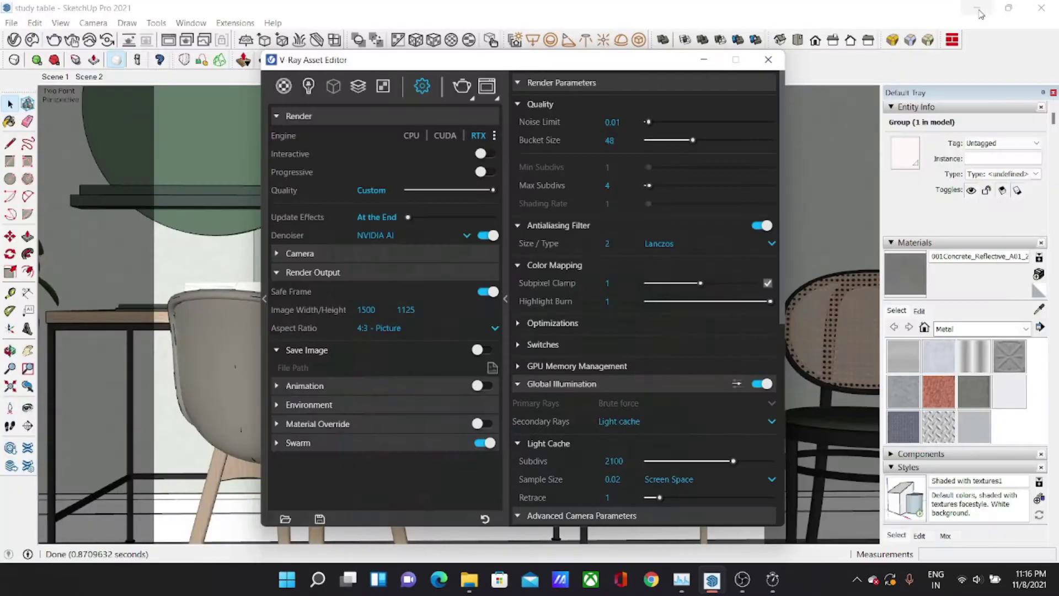
Step: Switch the V-Ray engine to CPU with the V-Ray denoiser
left_click(505, 297)
left_click(502, 283)
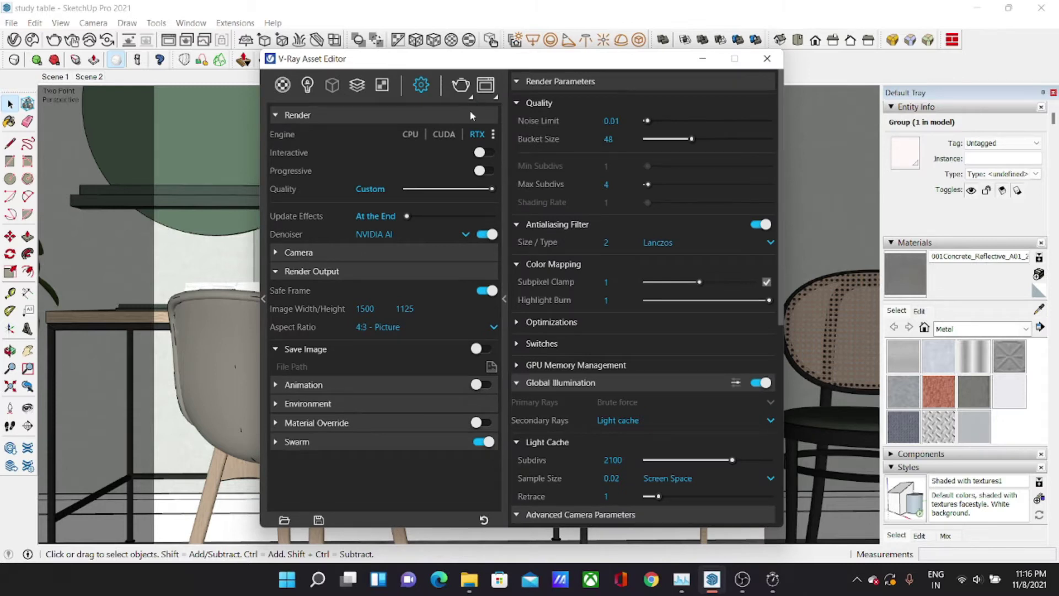
left_click(410, 137)
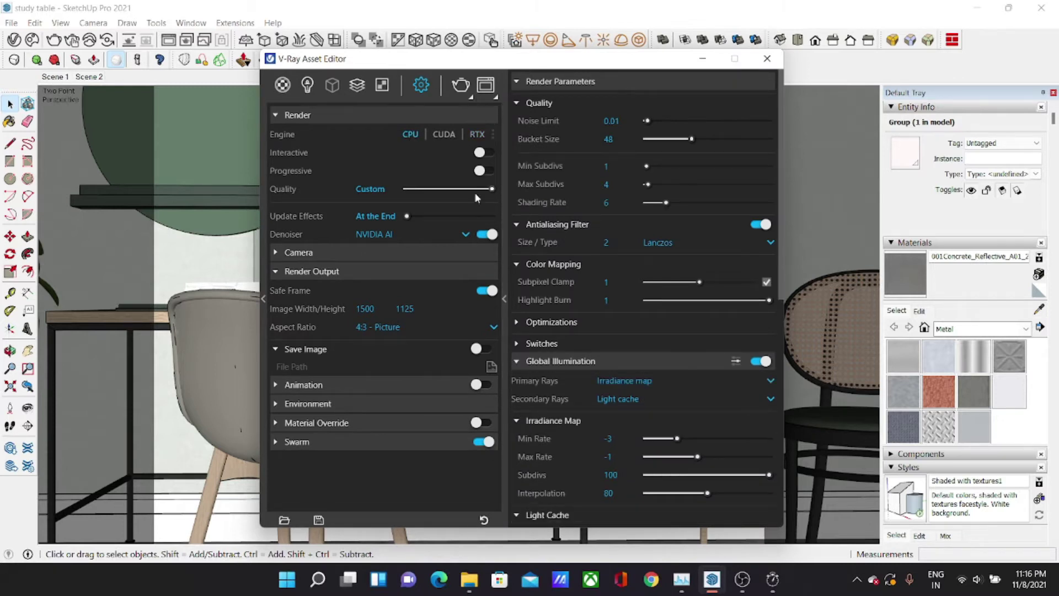
left_click(433, 234)
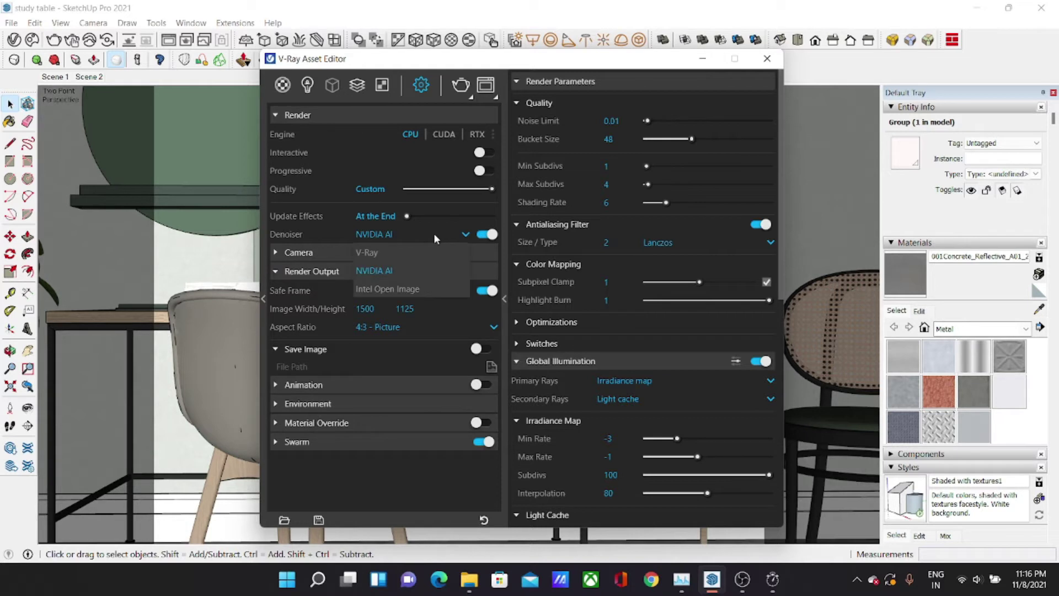
left_click(399, 253)
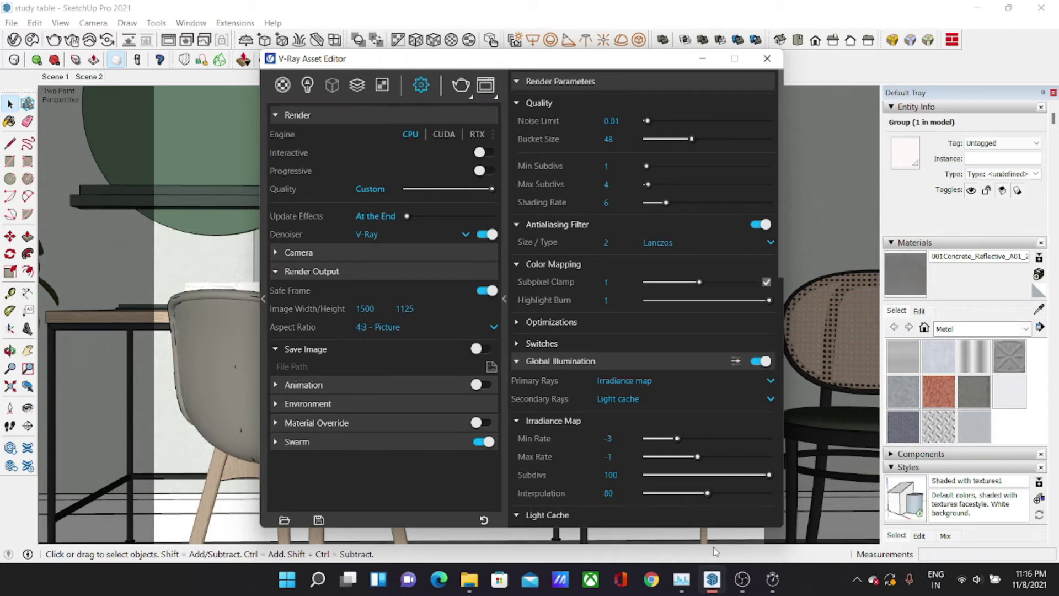
Step: Reset the stopwatch to zero and start timing the CPU render
left_click(772, 578)
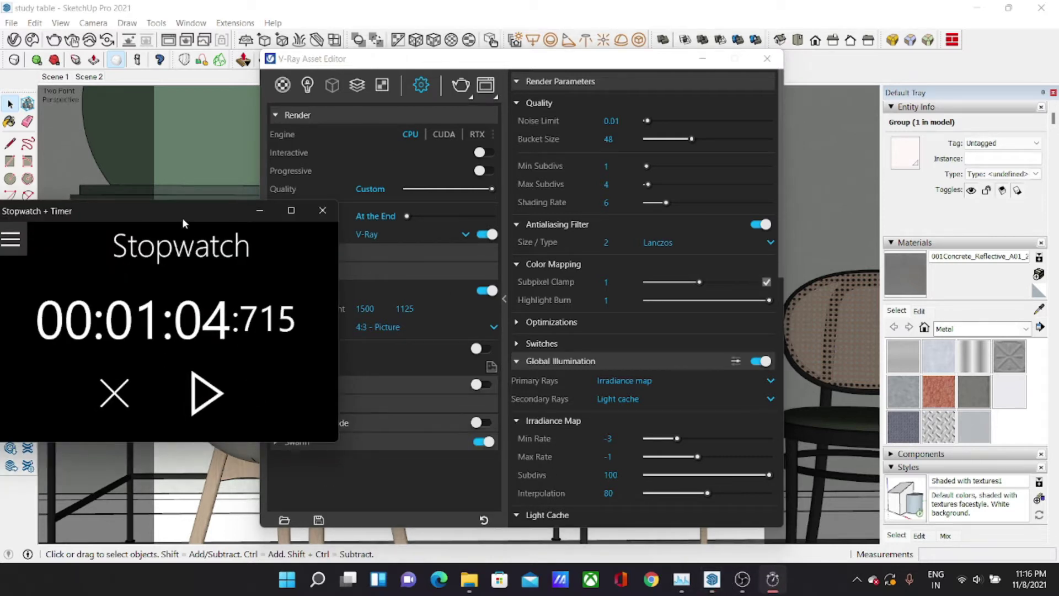
left_click_drag(183, 223, 176, 237)
left_click(126, 433)
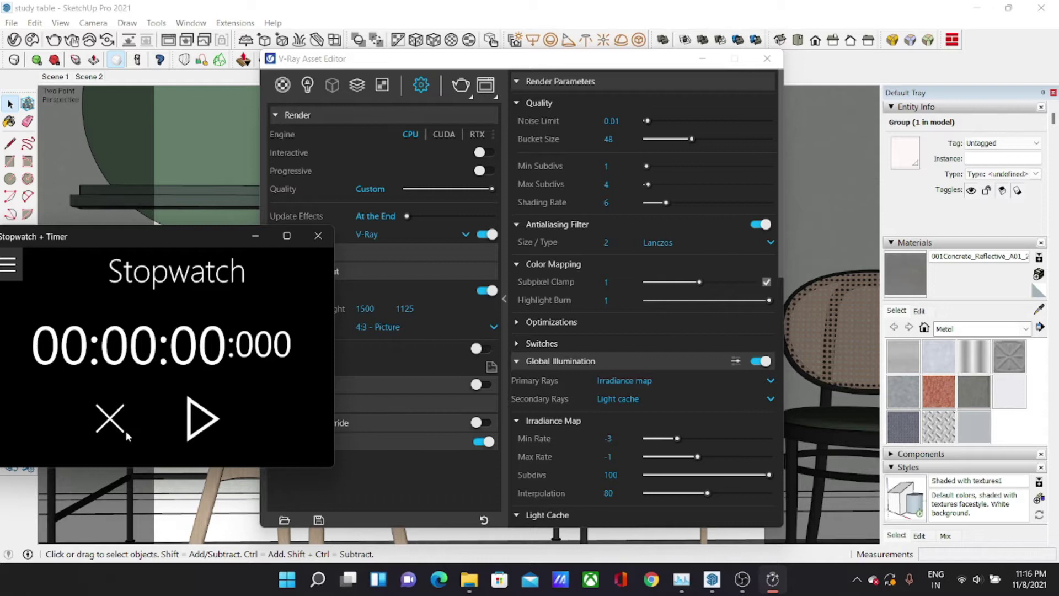
left_click(190, 425)
Step: Launch the CPU render, with the stopwatch at left and Task Manager at right
left_click(460, 85)
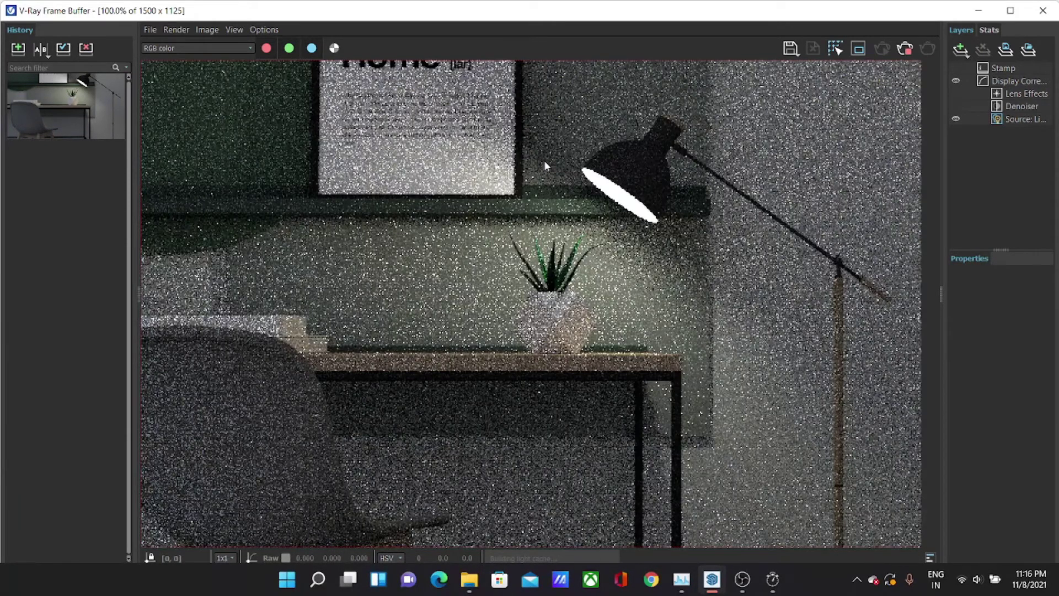
scroll(532, 323, "down", 2)
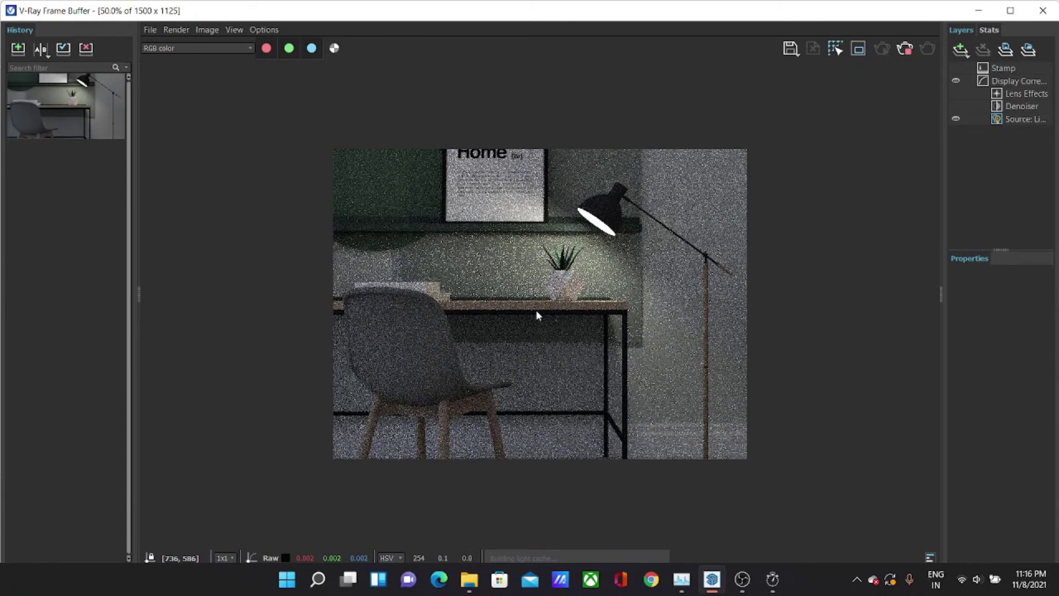
left_click(772, 579)
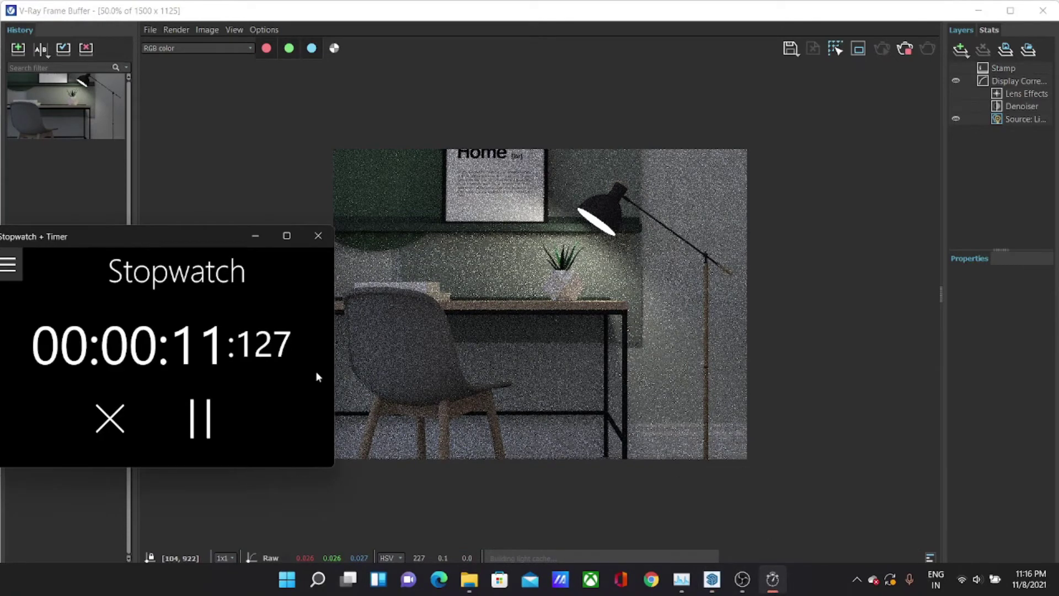
left_click_drag(177, 232, 177, 224)
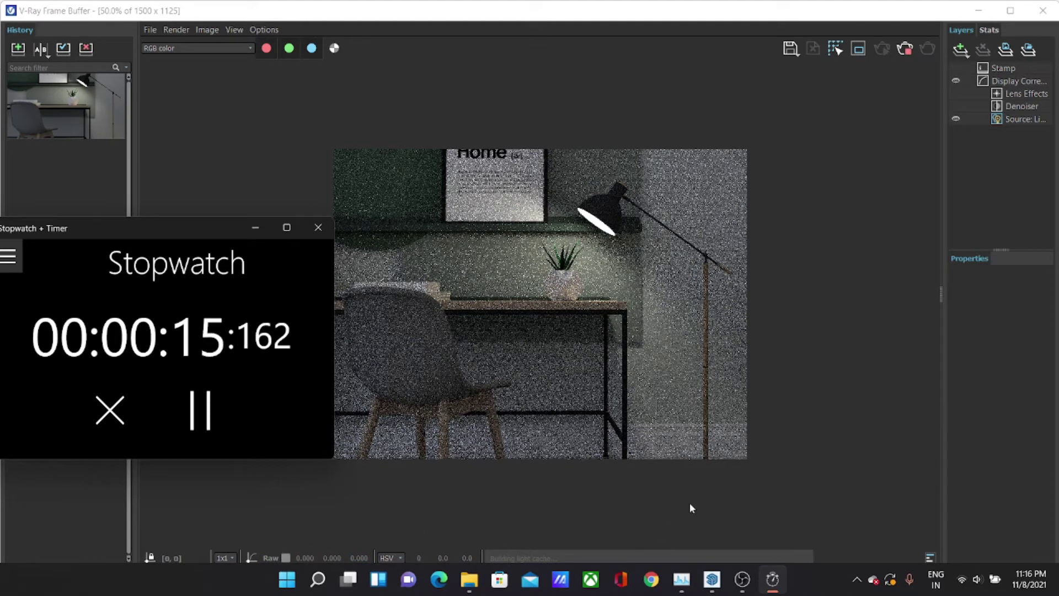
left_click(681, 579)
mouse_move(726, 112)
left_mouse_down()
mouse_move(856, 87)
mouse_move(1000, 85)
left_mouse_up()
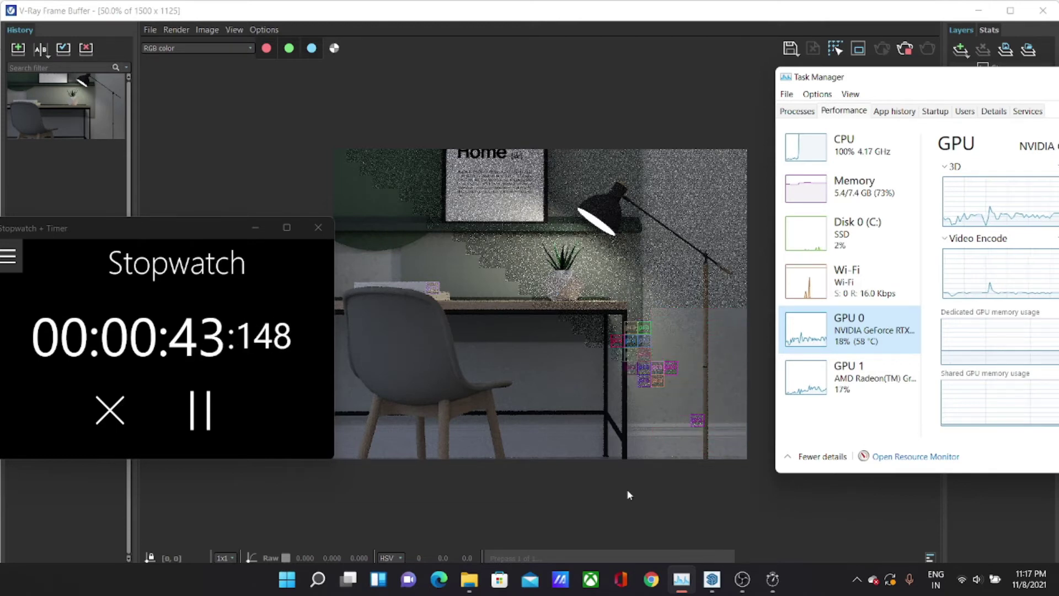
Step: Zoom into the in-progress CPU render, then back out to 50%
scroll(697, 375, "up", 1)
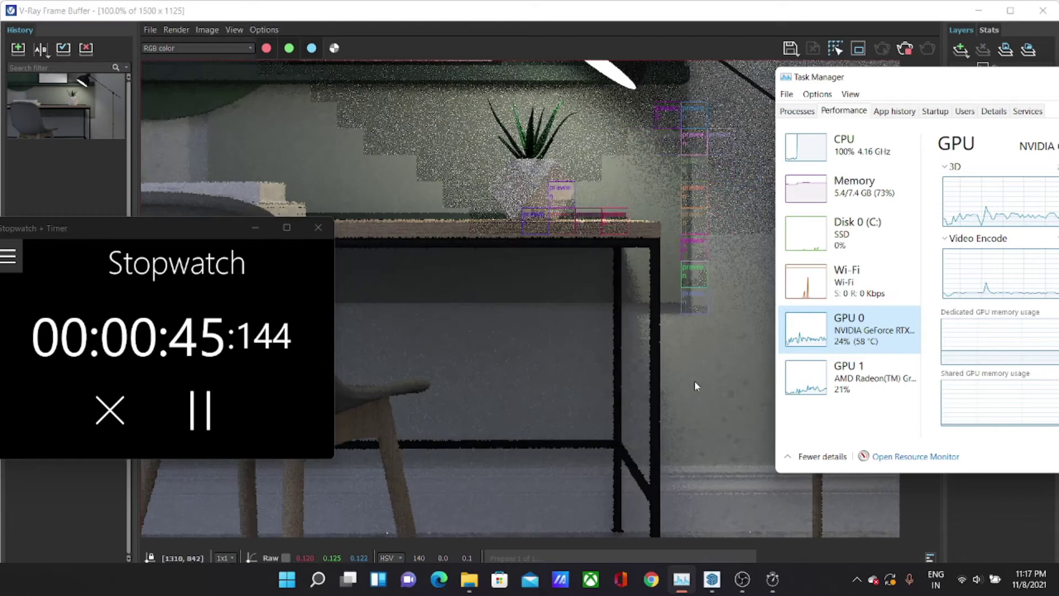
scroll(694, 380, "up", 1)
scroll(717, 416, "down", 1)
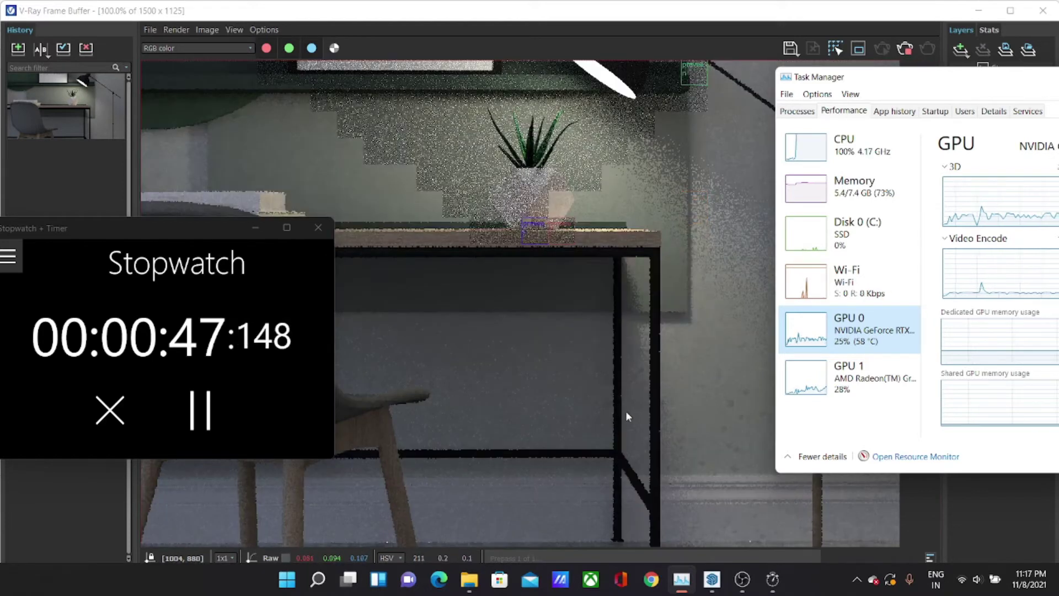
scroll(625, 410, "down", 1)
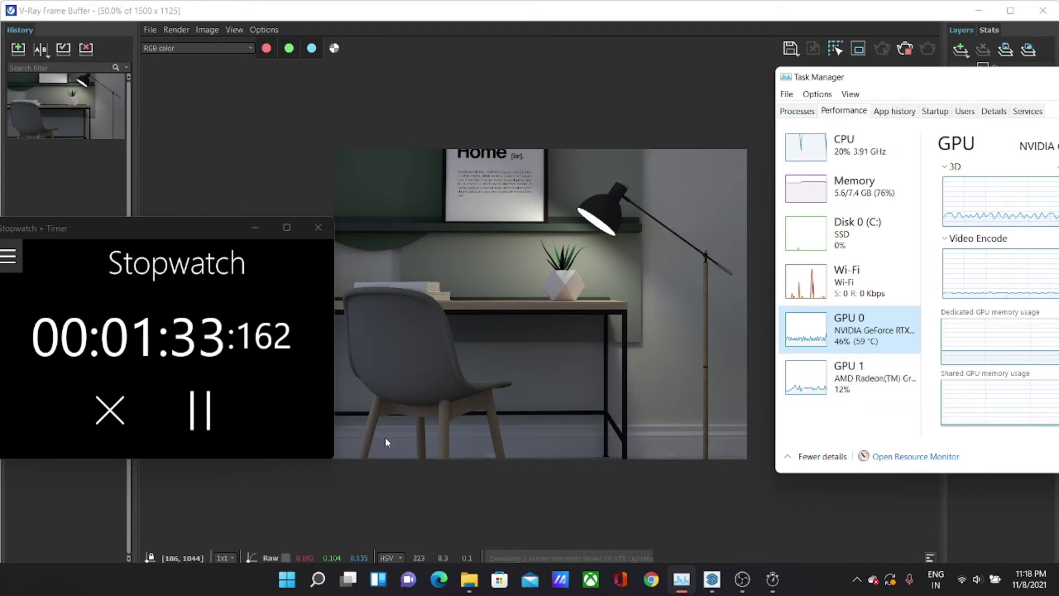
Step: Stop the stopwatch at 00:01:35.535 and minimise the stopwatch and Task Manager
left_click(201, 414)
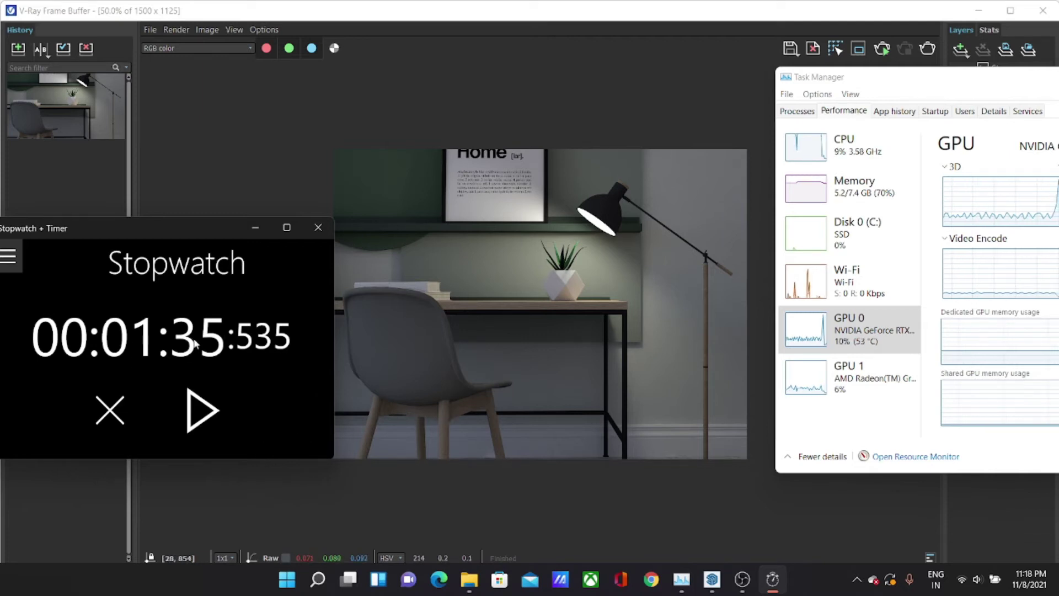
left_click_drag(922, 79, 849, 96)
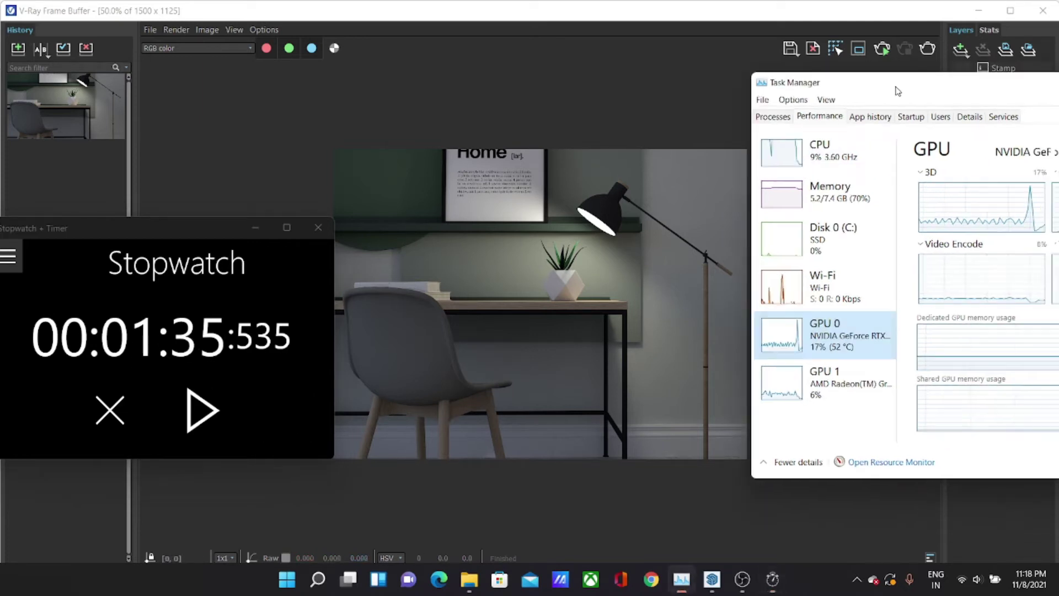
left_click(255, 227)
left_click_drag(1000, 97, 770, 102)
left_click(849, 103)
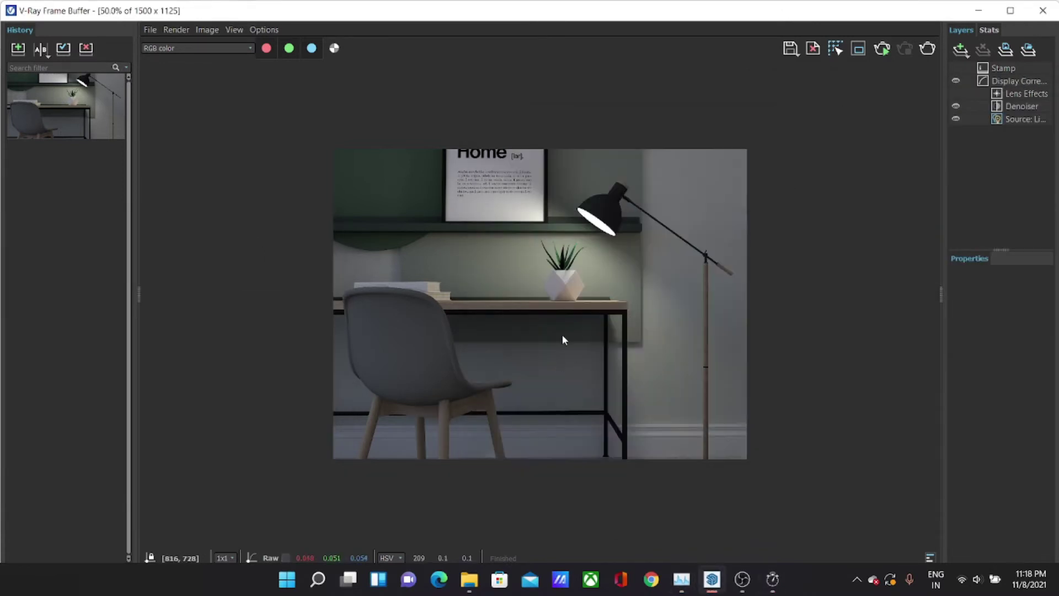
Step: View the finished CPU render at 100%, then return to 50%
double_click(573, 299)
scroll(573, 278, "up", 2)
scroll(500, 272, "down", 2)
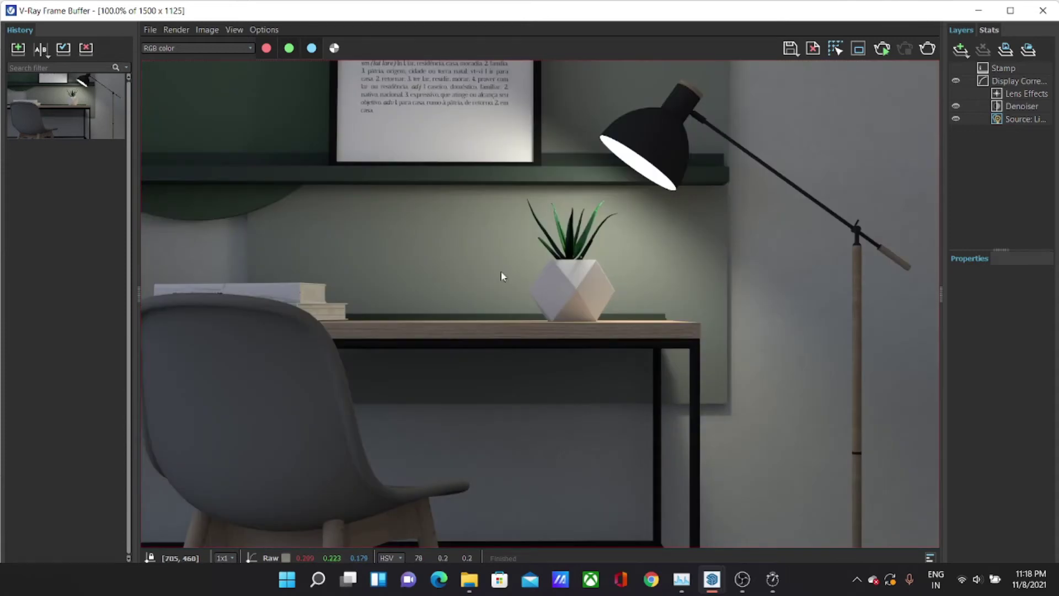
scroll(501, 272, "down", 2)
scroll(525, 223, "up", 2)
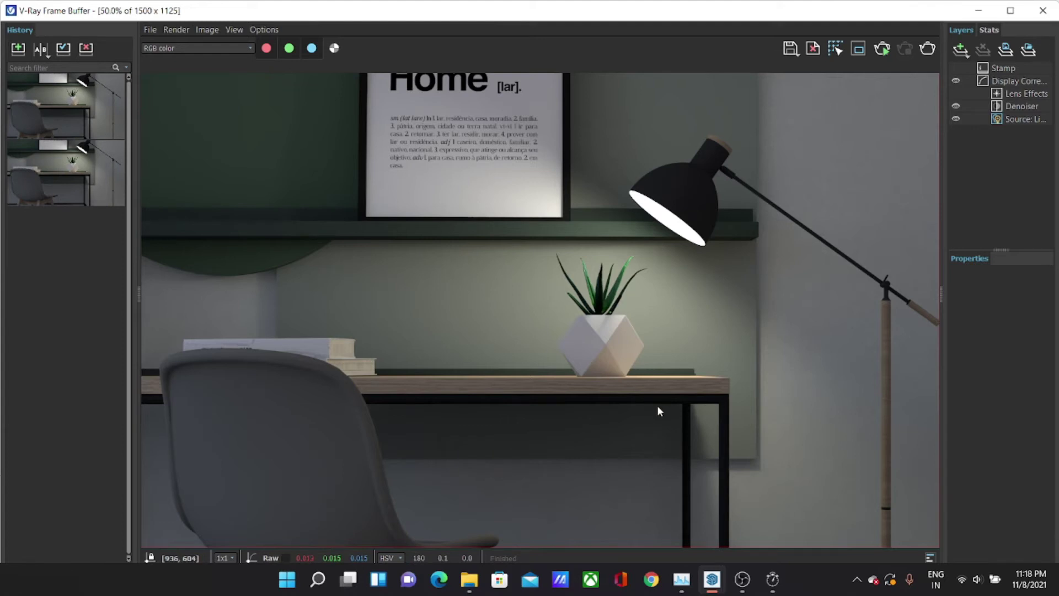
scroll(656, 405, "down", 1)
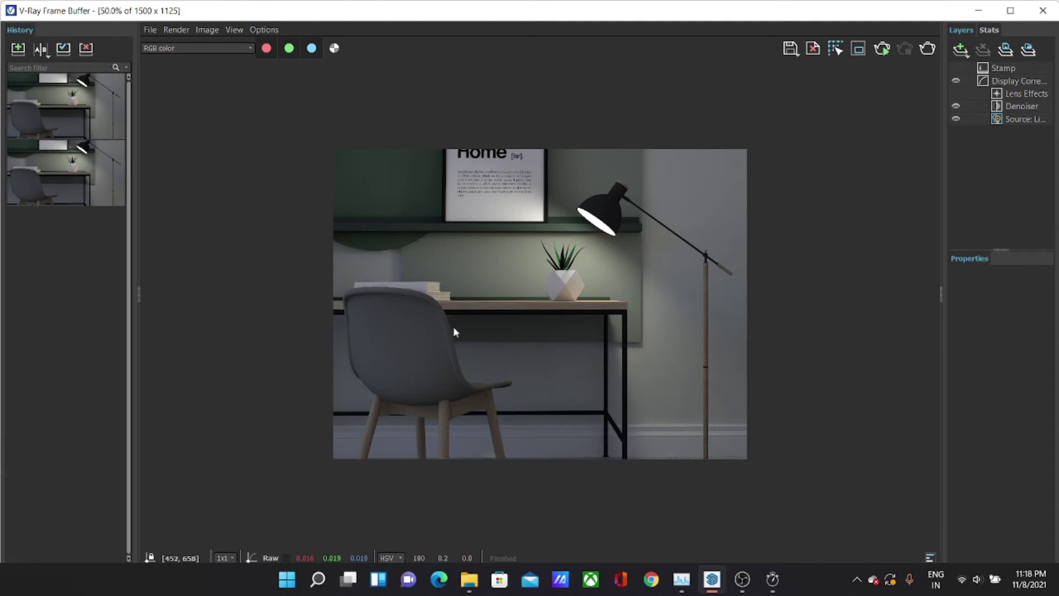
Step: Minimise the frame buffer and switch the V-Ray engine to CUDA with both devices enabled
left_click(979, 11)
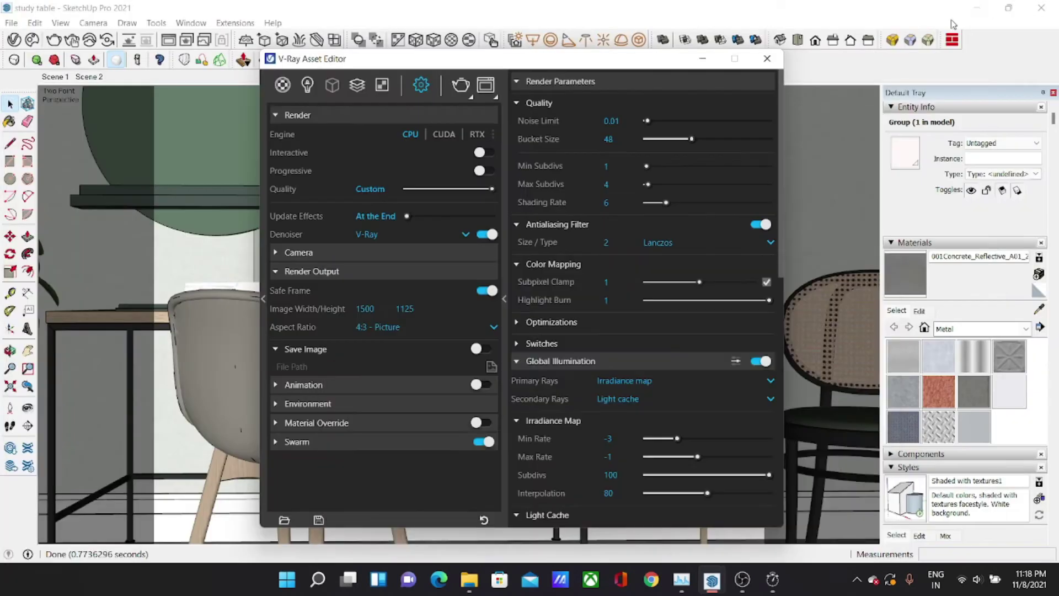
left_click(440, 134)
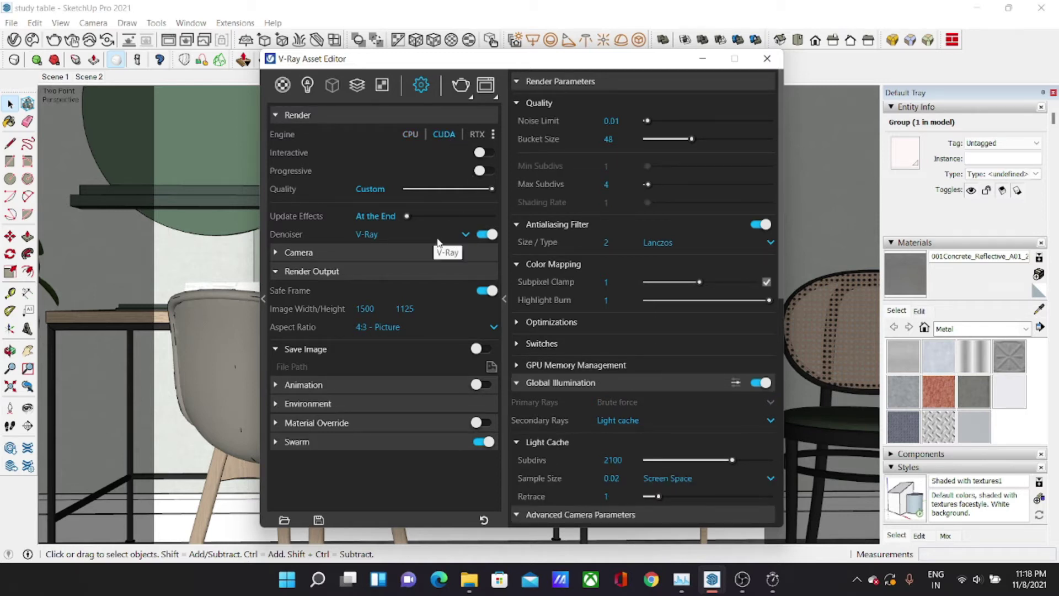
left_click(488, 136)
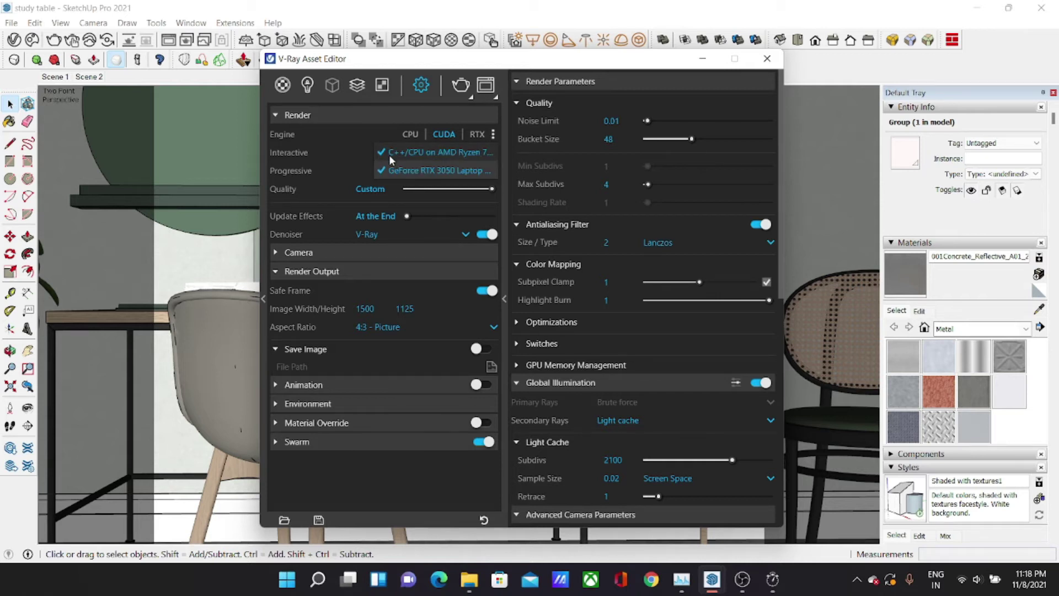
left_click(359, 132)
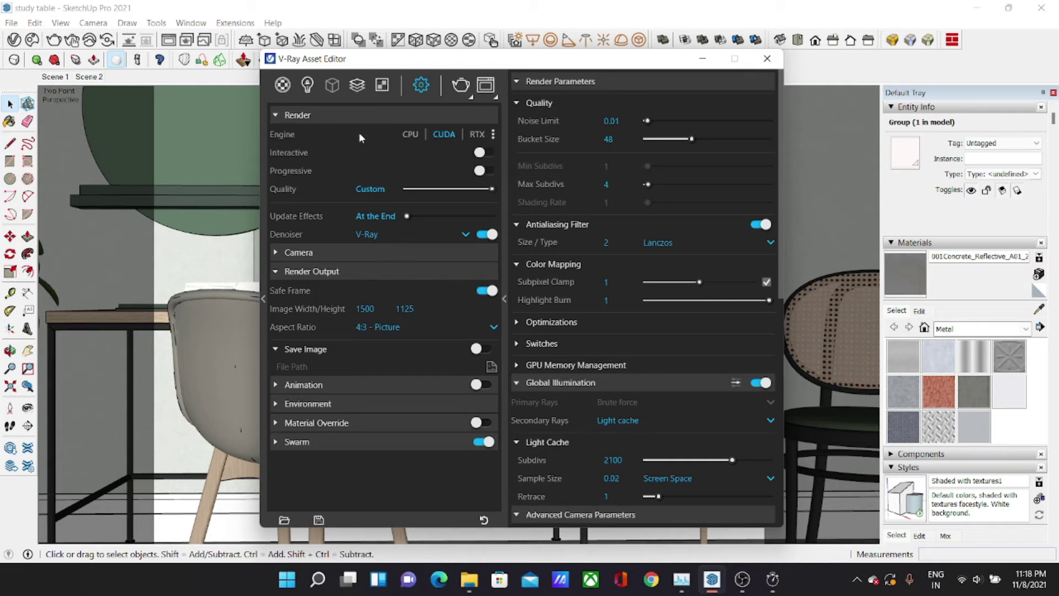
Step: Set the V-Ray denoiser to NVIDIA AI
left_click(410, 233)
left_click(388, 269)
left_click(366, 233)
left_click(369, 253)
left_click(389, 245)
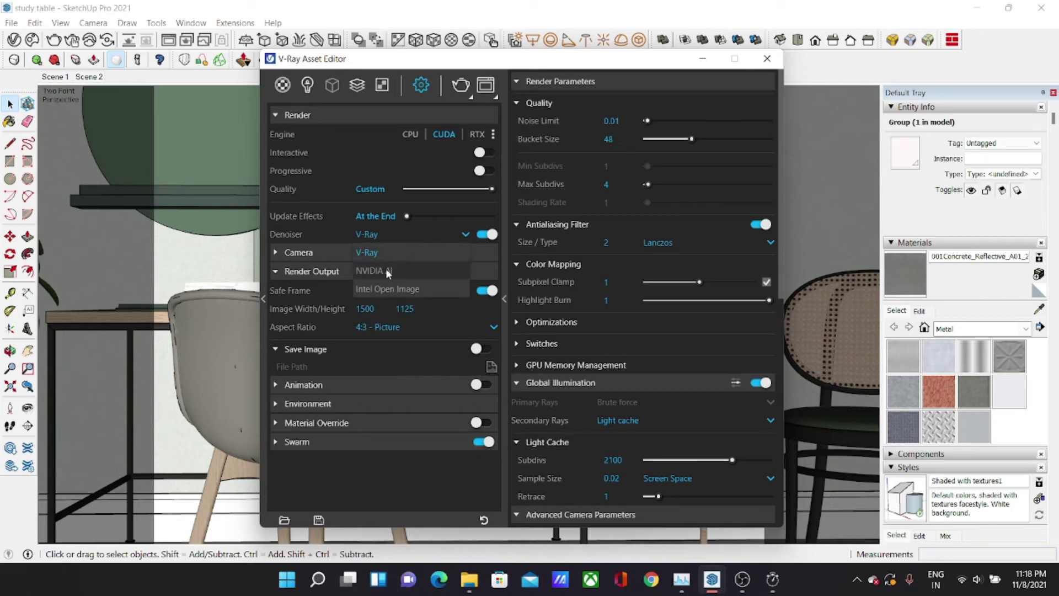
left_click(385, 269)
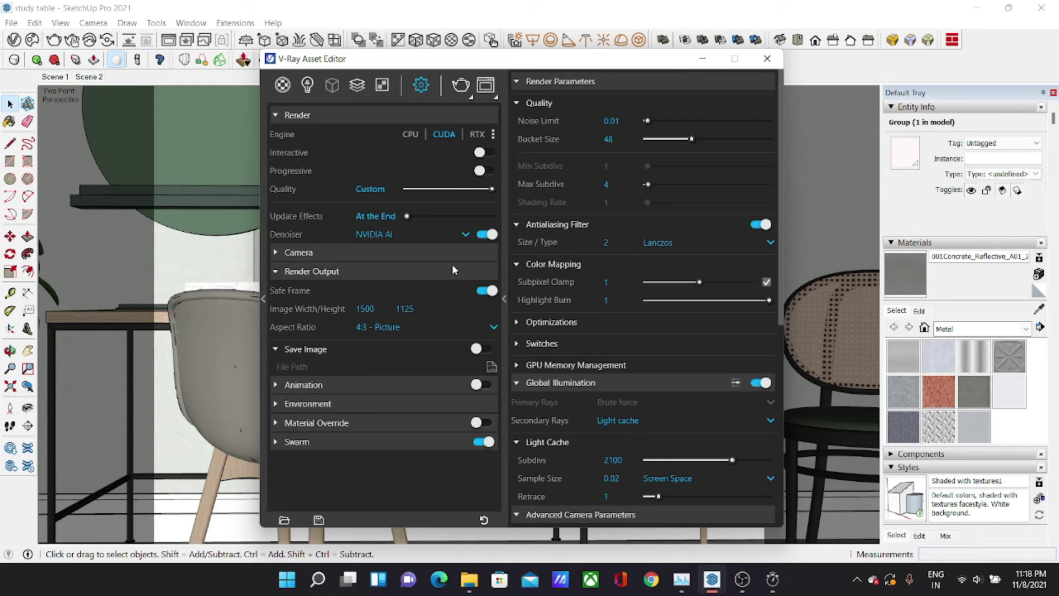
left_click(767, 580)
Step: Reset the stopwatch, render with CUDA, and time it to 00:01:00.540
left_click(118, 404)
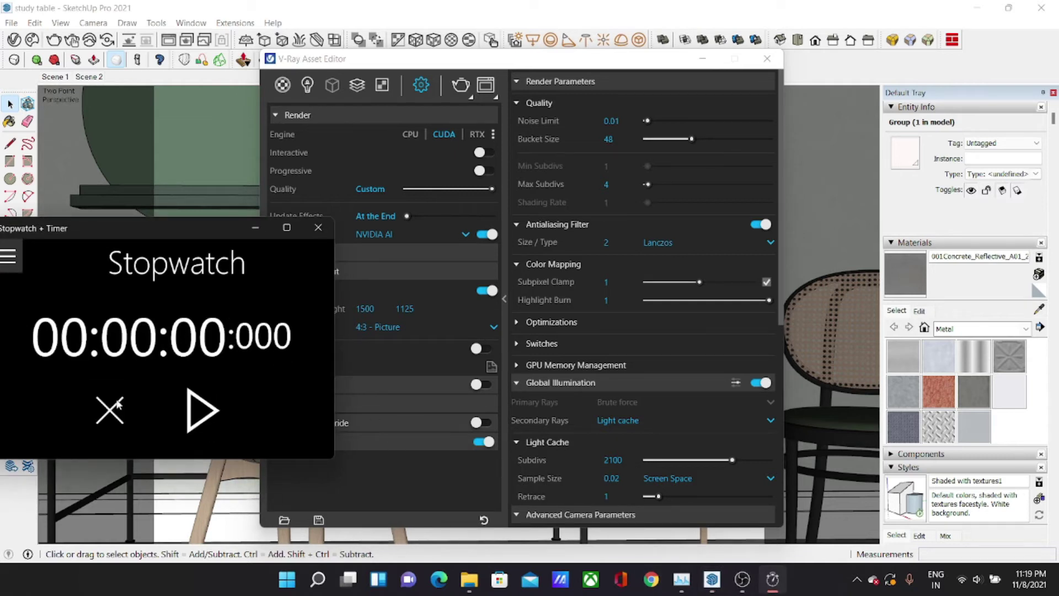
left_click(461, 84)
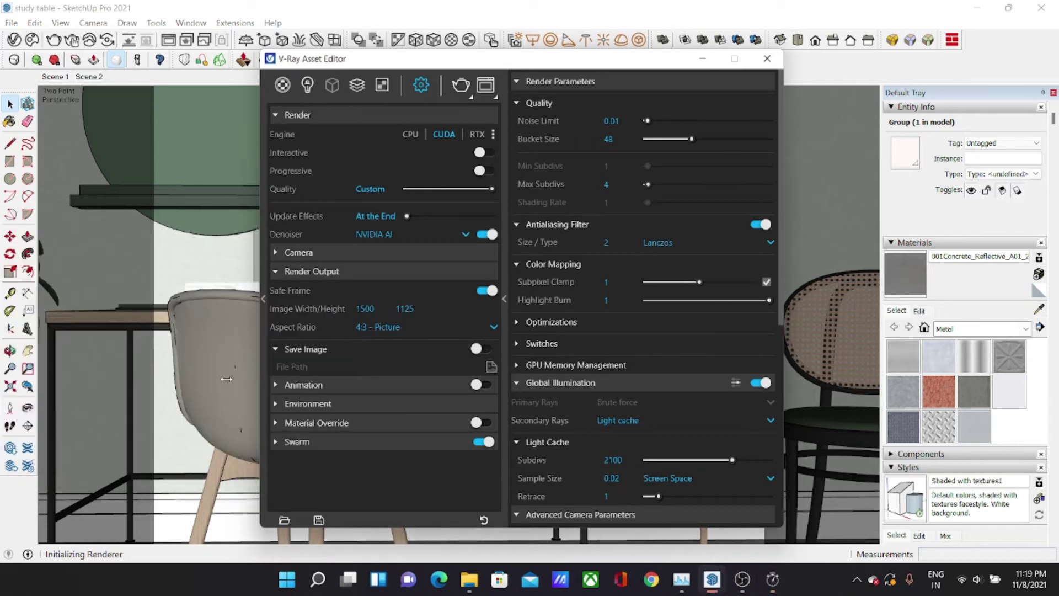
left_click(772, 579)
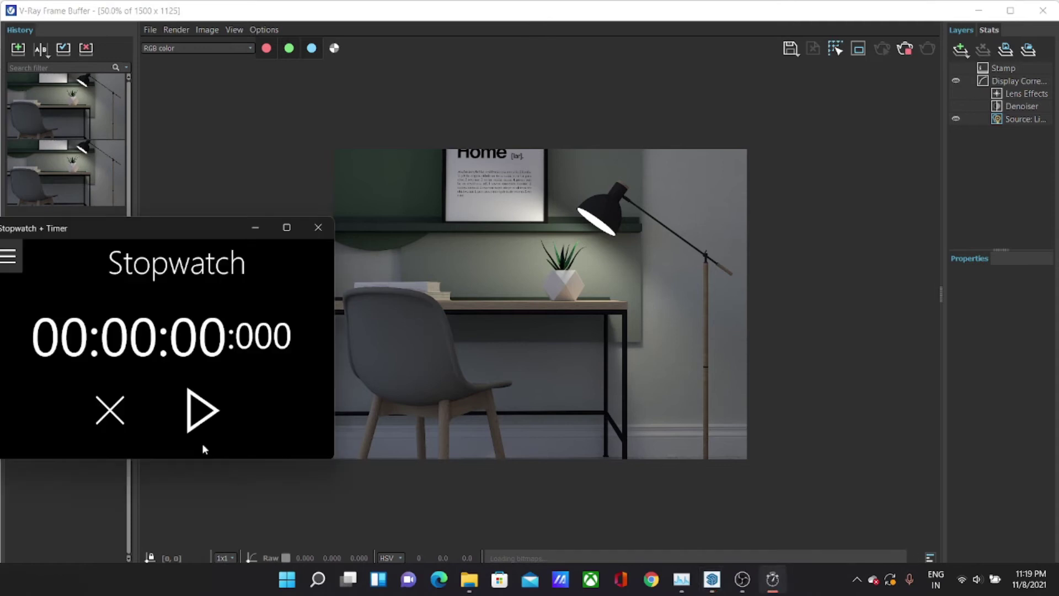
left_click(200, 409)
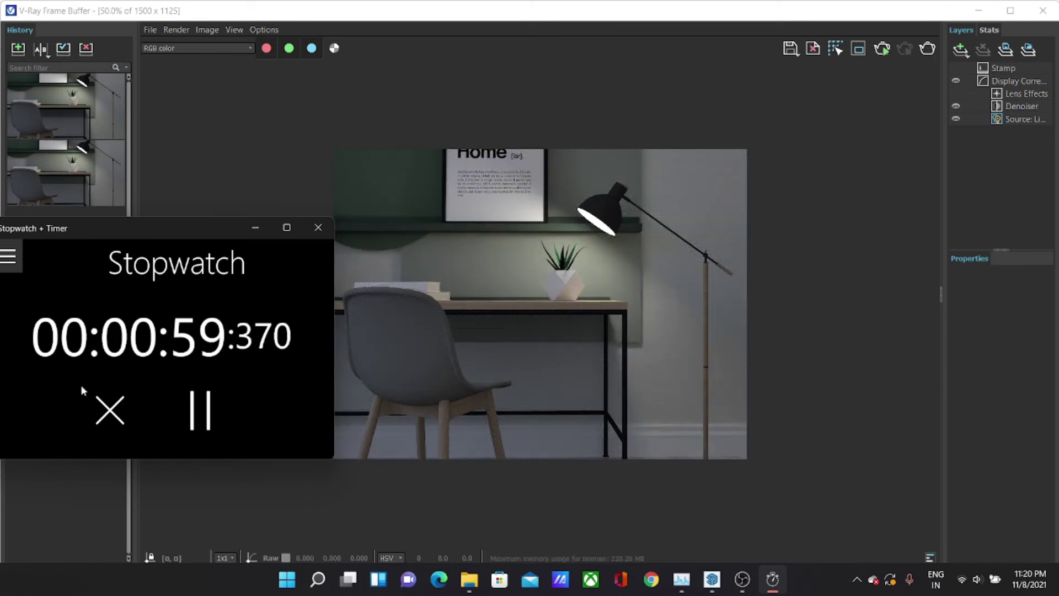
left_click(189, 417)
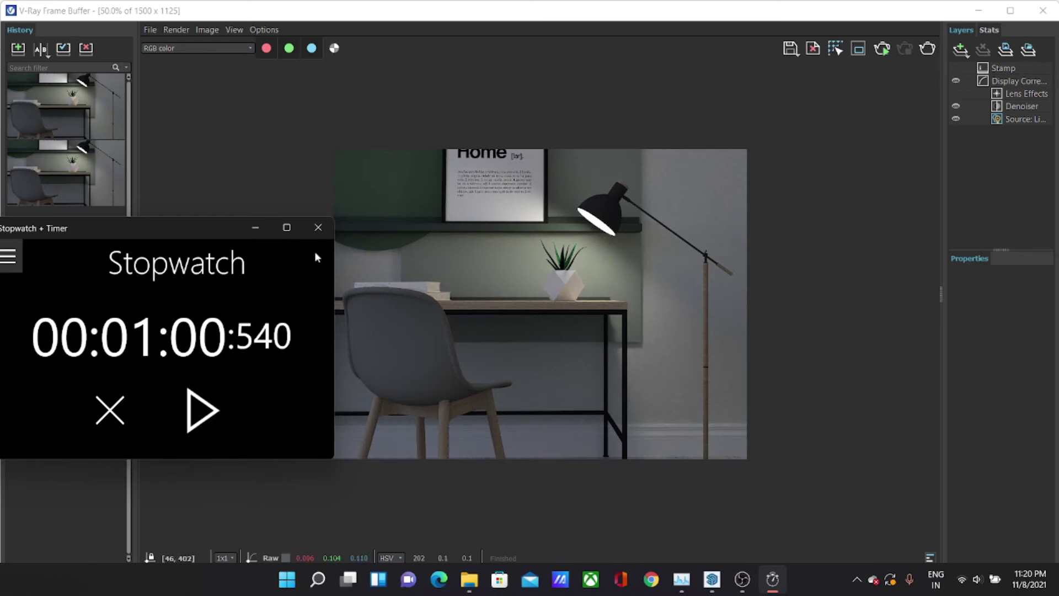
Step: Minimize the Stopwatch + Timer window to uncover the 1500 x 1125 desk render
scroll(532, 289, "up", 2)
scroll(607, 303, "down", 2)
scroll(501, 265, "up", 1)
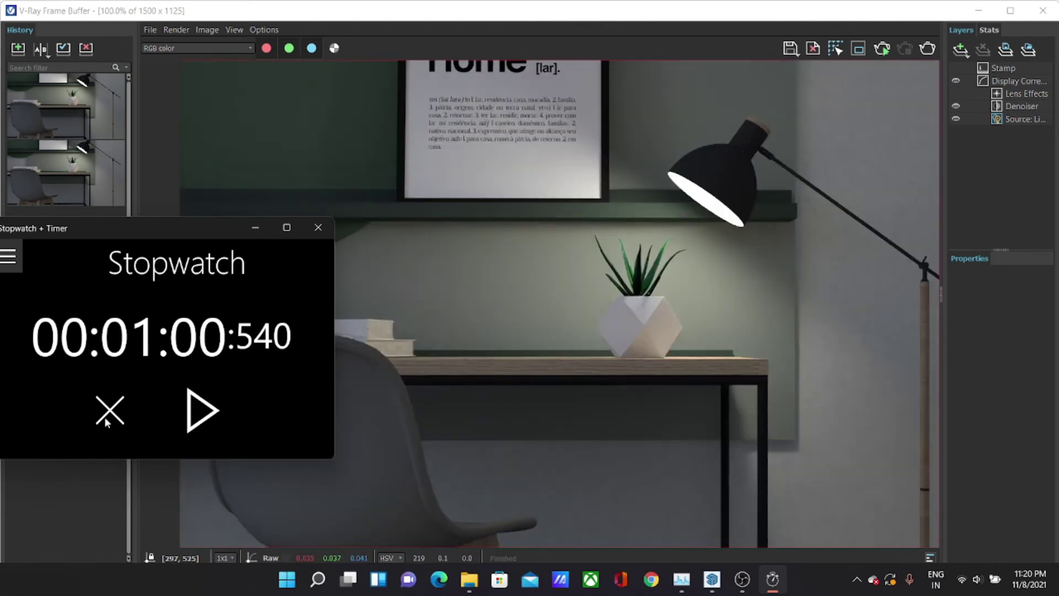
left_click(255, 229)
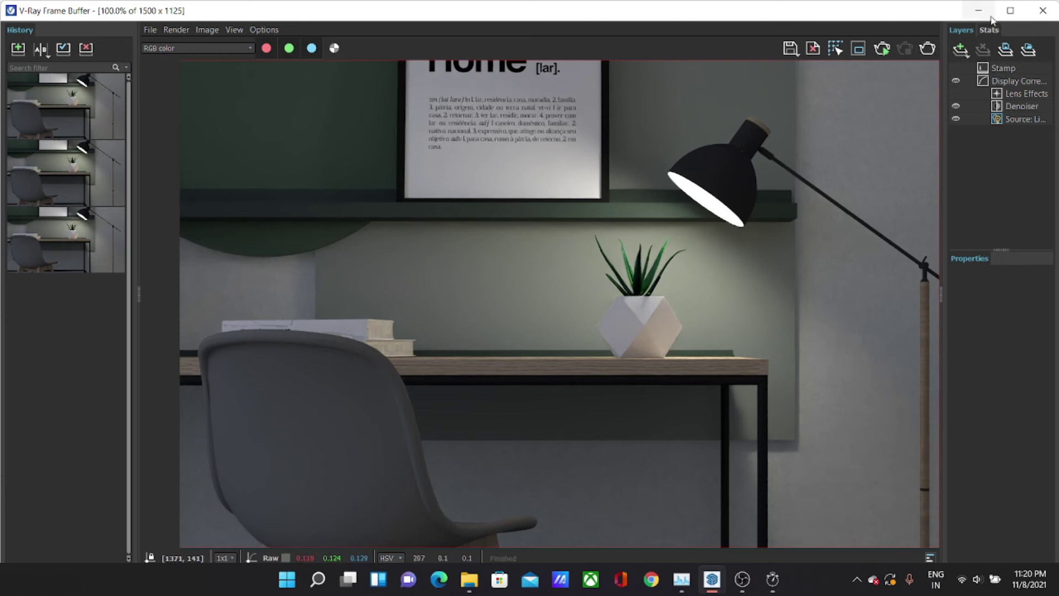
mouse_move(65, 106)
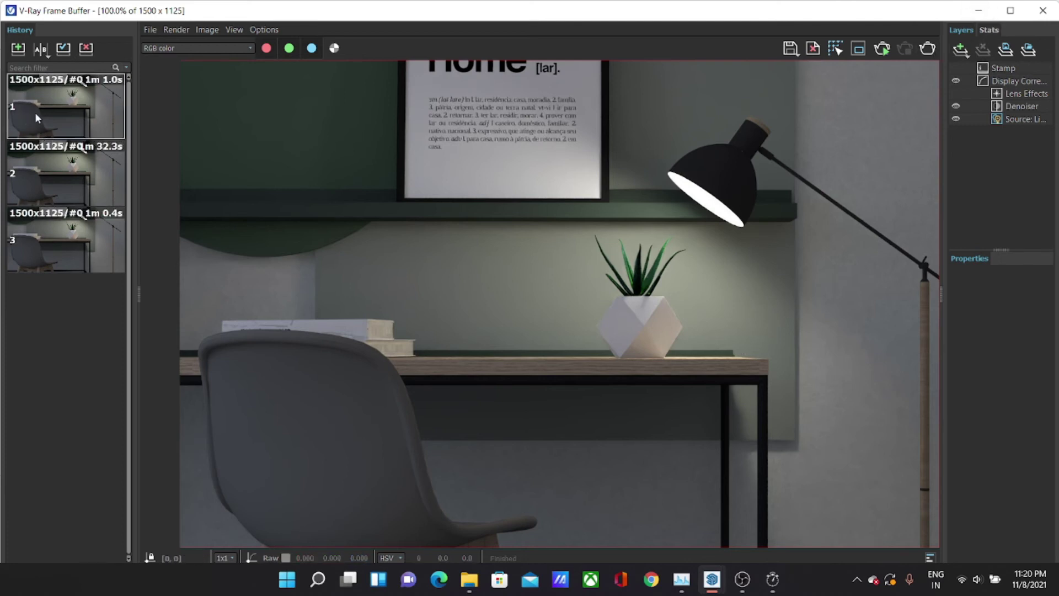
Step: Turn on A/B compare with history item 1 (1m 1.0s) as A and item 2 (32.3s) as B
left_click(40, 49)
left_click(50, 94)
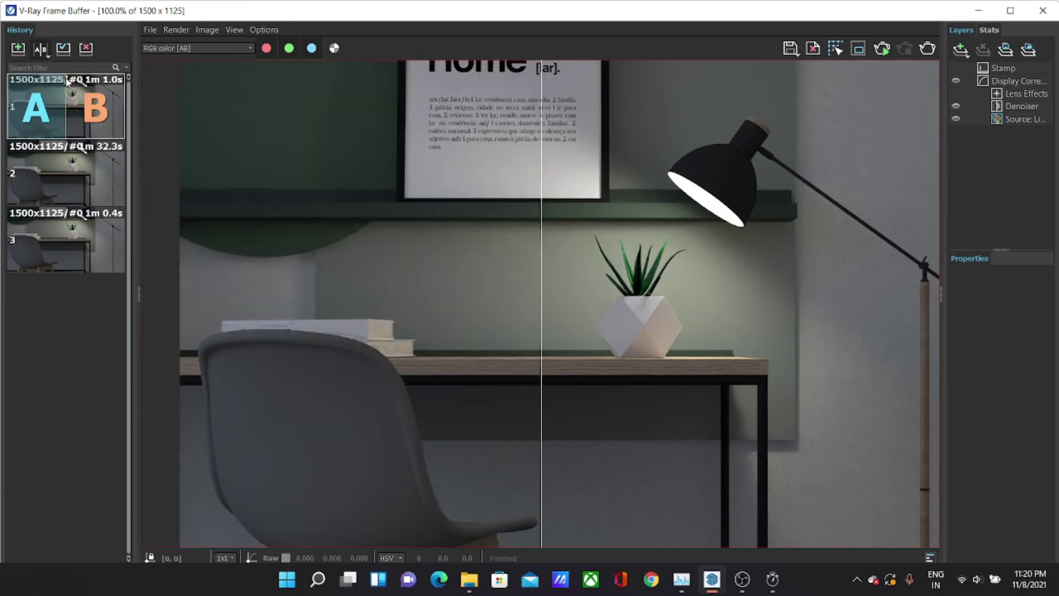
left_click(93, 149)
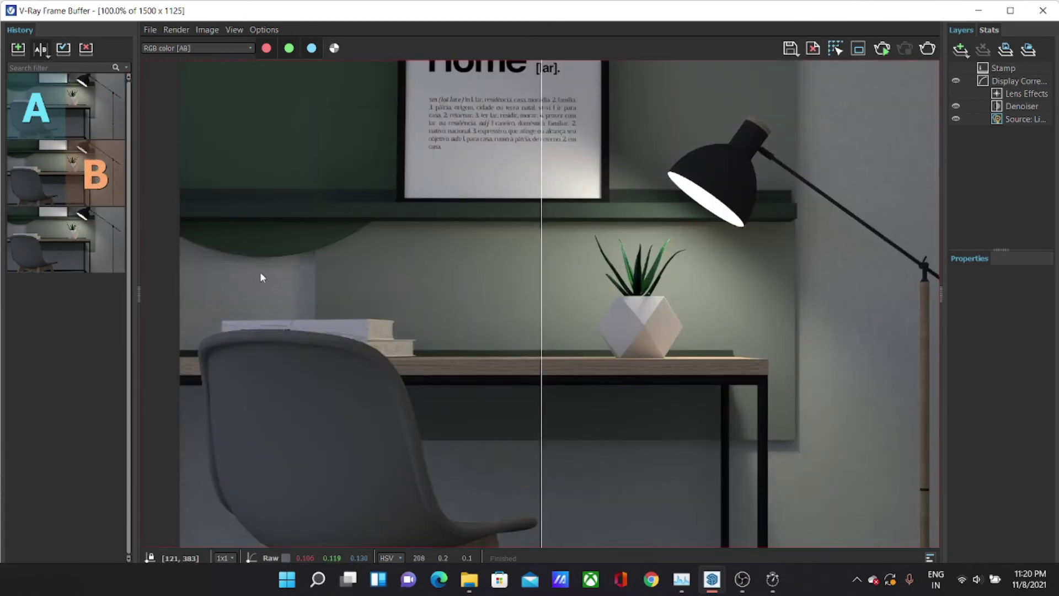
scroll(598, 359, "down", 2)
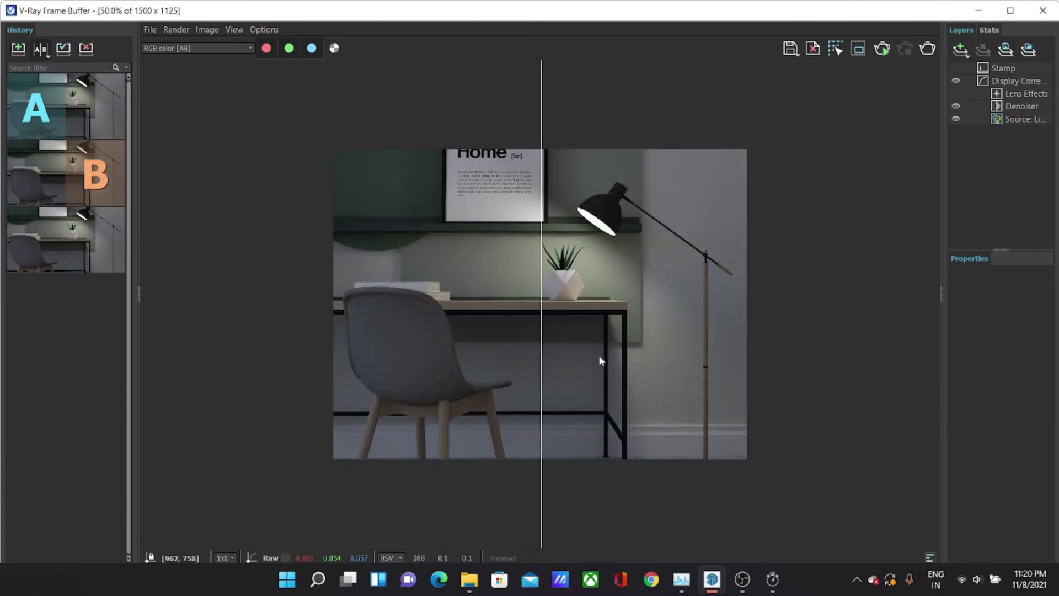
scroll(595, 328, "up", 2)
Step: Drag the A/B divider across the desk and past the desk leg
mouse_move(542, 310)
left_mouse_down()
mouse_move(237, 352)
mouse_move(343, 342)
mouse_move(315, 326)
mouse_move(527, 343)
mouse_move(657, 333)
mouse_move(527, 290)
mouse_move(772, 323)
mouse_move(963, 306)
mouse_move(615, 329)
mouse_move(428, 386)
mouse_move(709, 403)
left_mouse_up()
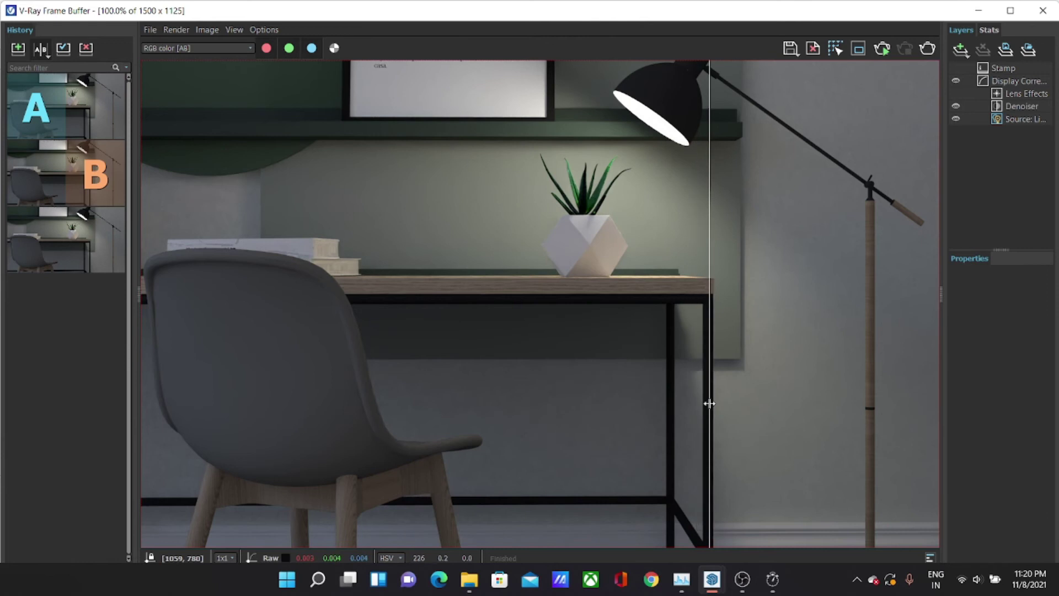
scroll(561, 452, "up", 1)
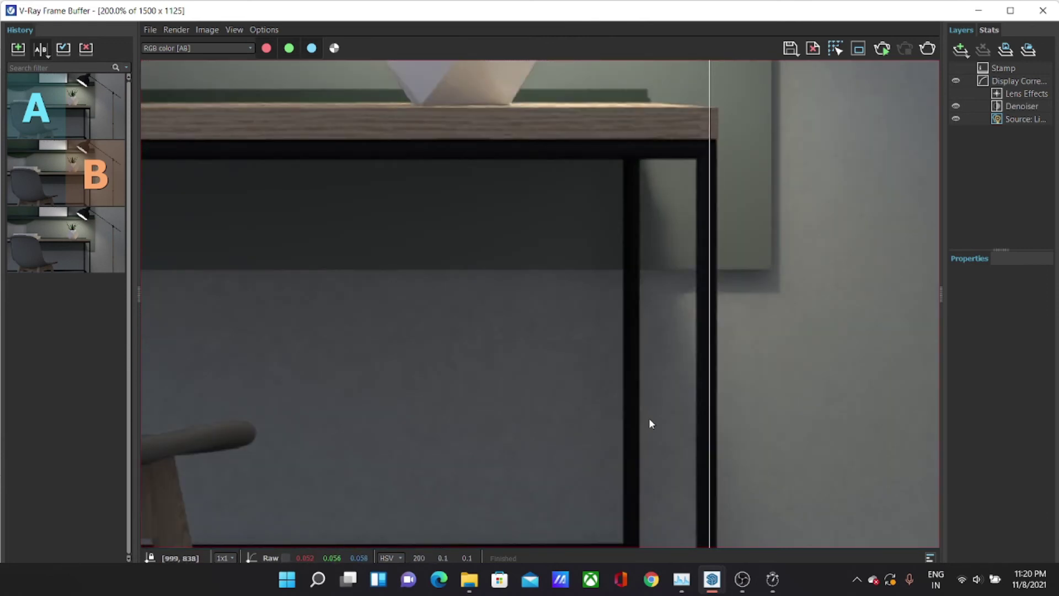
mouse_move(706, 409)
left_mouse_down()
mouse_move(433, 435)
mouse_move(360, 425)
left_mouse_up()
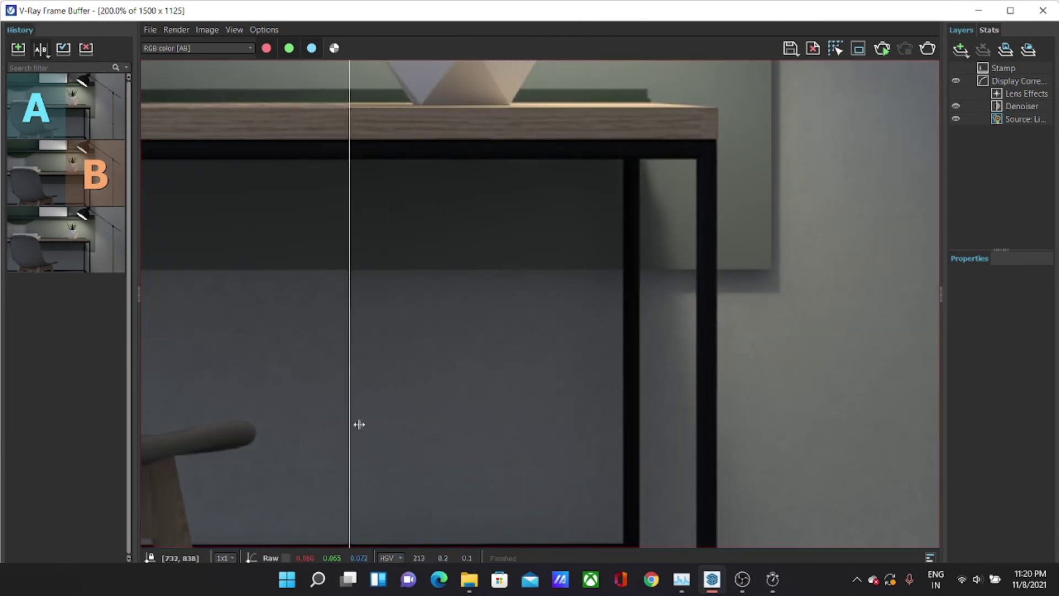
scroll(484, 415, "up", 4)
scroll(343, 362, "down", 2)
scroll(241, 366, "up", 2)
scroll(287, 377, "up", 1)
Step: Sweep the divider back and forth near the floor lamp and the desk's right edge
mouse_move(348, 377)
left_mouse_down()
mouse_move(491, 390)
mouse_move(712, 383)
left_mouse_up()
mouse_move(866, 383)
left_mouse_down()
mouse_move(243, 413)
mouse_move(156, 397)
mouse_move(761, 405)
mouse_move(563, 418)
mouse_move(558, 390)
left_mouse_up()
scroll(557, 380, "down", 5)
scroll(534, 331, "up", 1)
mouse_move(537, 331)
left_mouse_down()
mouse_move(726, 350)
mouse_move(701, 349)
left_mouse_up()
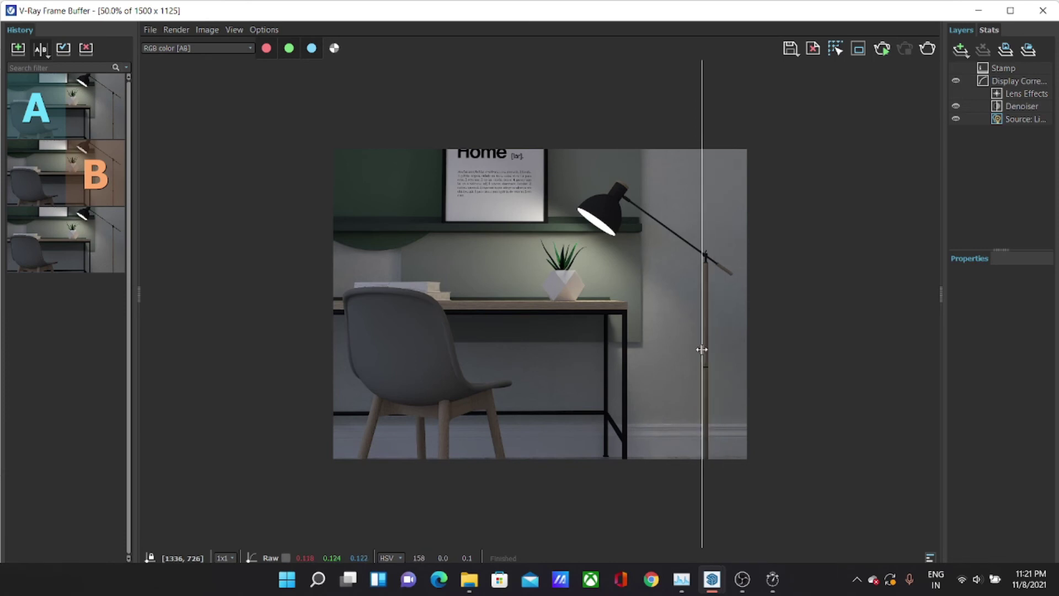
scroll(707, 341, "up", 3)
scroll(704, 338, "down", 2)
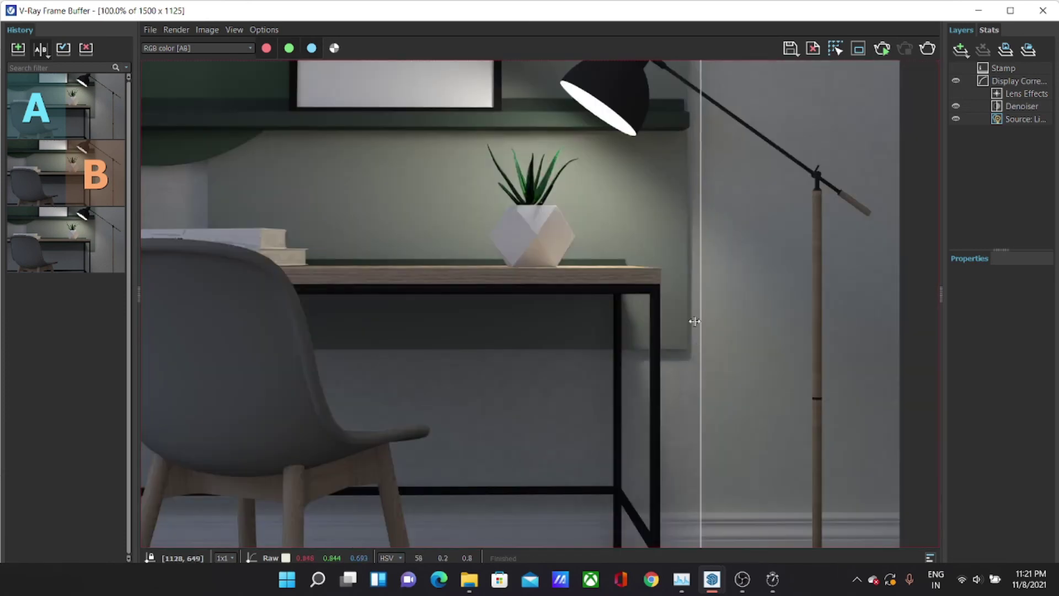
mouse_move(698, 316)
left_mouse_down()
mouse_move(817, 309)
mouse_move(597, 289)
mouse_move(710, 259)
mouse_move(673, 255)
mouse_move(704, 257)
mouse_move(692, 253)
mouse_move(469, 240)
mouse_move(559, 226)
mouse_move(491, 250)
mouse_move(326, 274)
mouse_move(222, 270)
mouse_move(380, 284)
mouse_move(689, 271)
mouse_move(357, 287)
mouse_move(178, 274)
mouse_move(388, 300)
mouse_move(357, 342)
mouse_move(186, 357)
mouse_move(345, 334)
mouse_move(553, 348)
left_mouse_up()
scroll(538, 224, "up", 3)
scroll(652, 320, "down", 1)
scroll(538, 335, "down", 2)
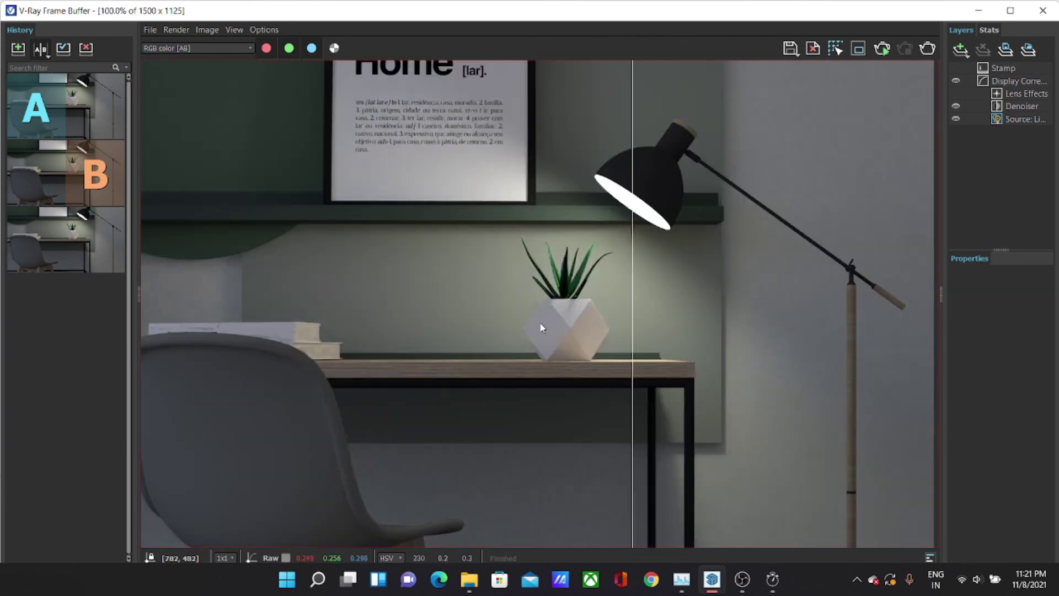
scroll(591, 357, "down", 1)
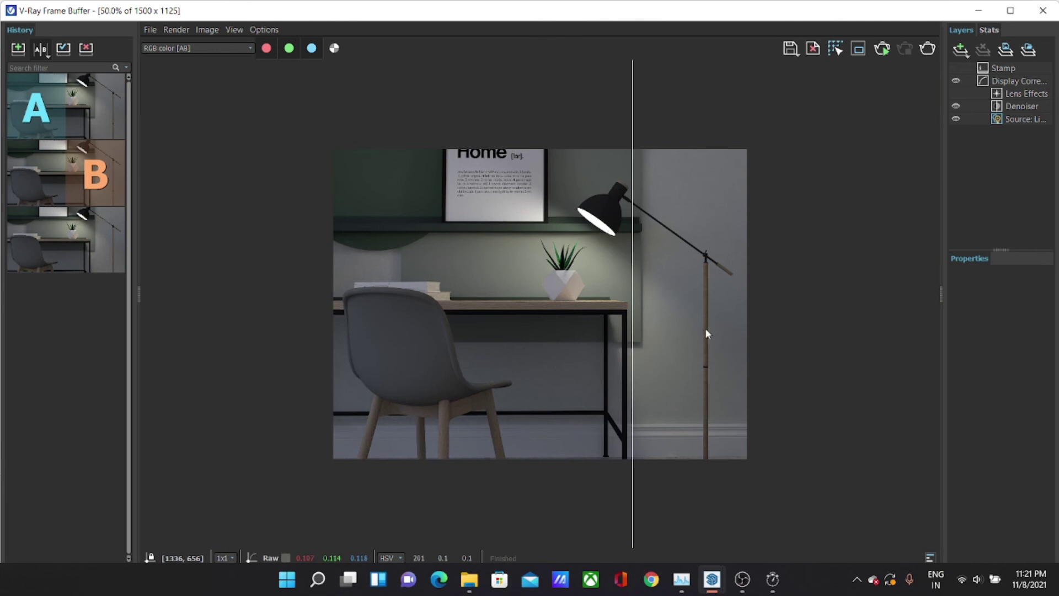
mouse_move(66, 240)
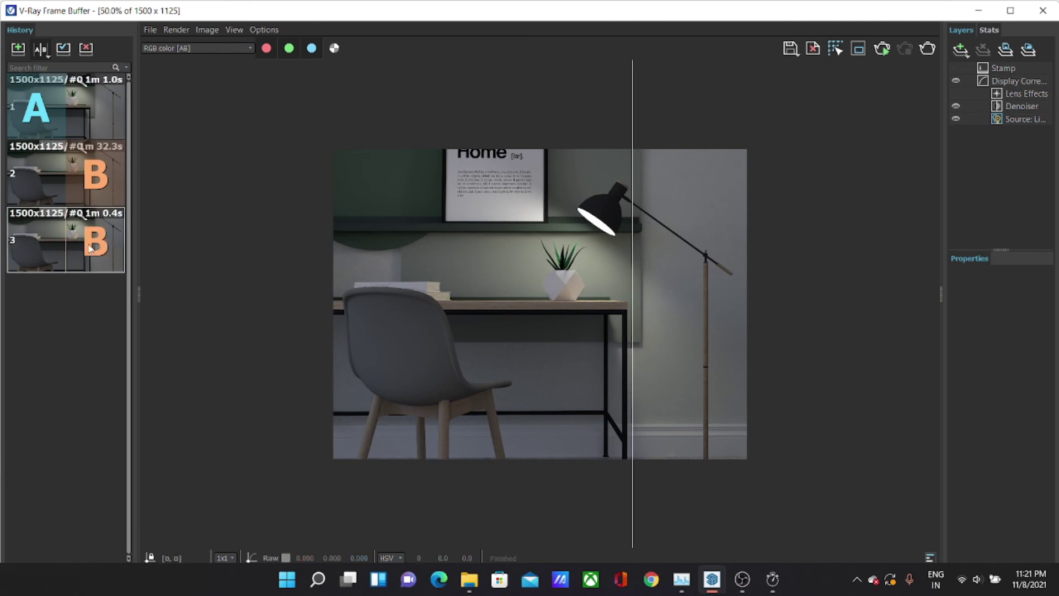
Step: Set the 1m 0.4s render (item 3) as B and compare the desk-leg shading
left_click(91, 249)
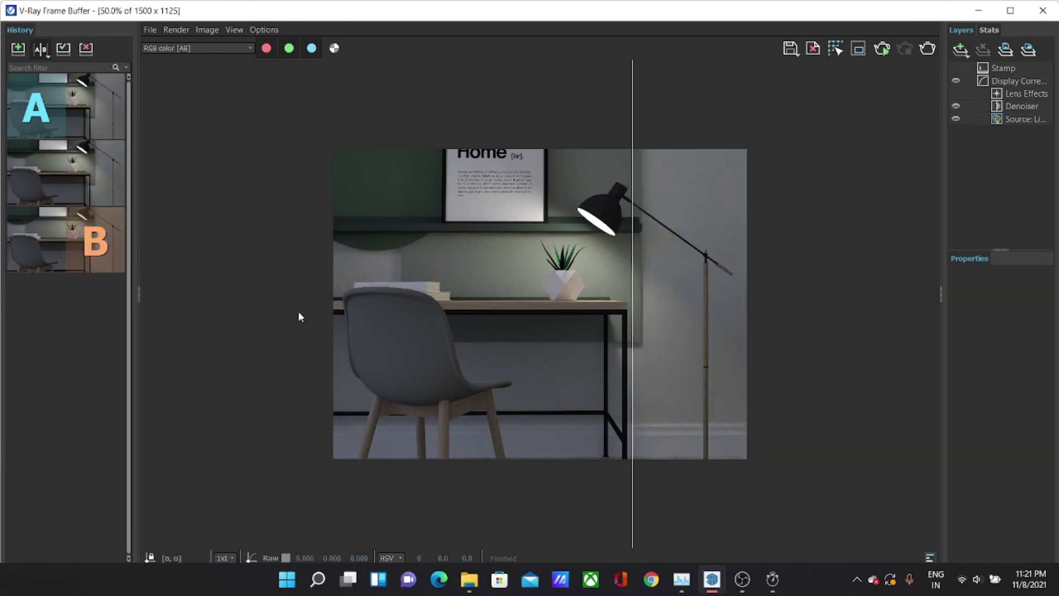
scroll(623, 368, "up", 2)
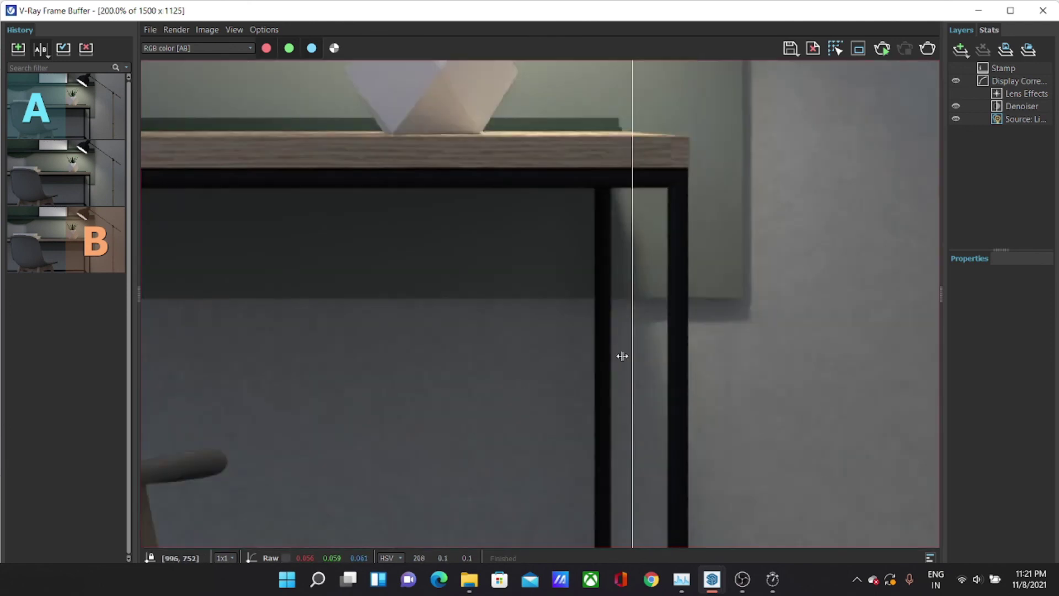
scroll(621, 355, "down", 1)
scroll(627, 359, "down", 1)
mouse_move(631, 352)
left_mouse_down()
mouse_move(600, 378)
mouse_move(738, 370)
mouse_move(536, 382)
left_mouse_up()
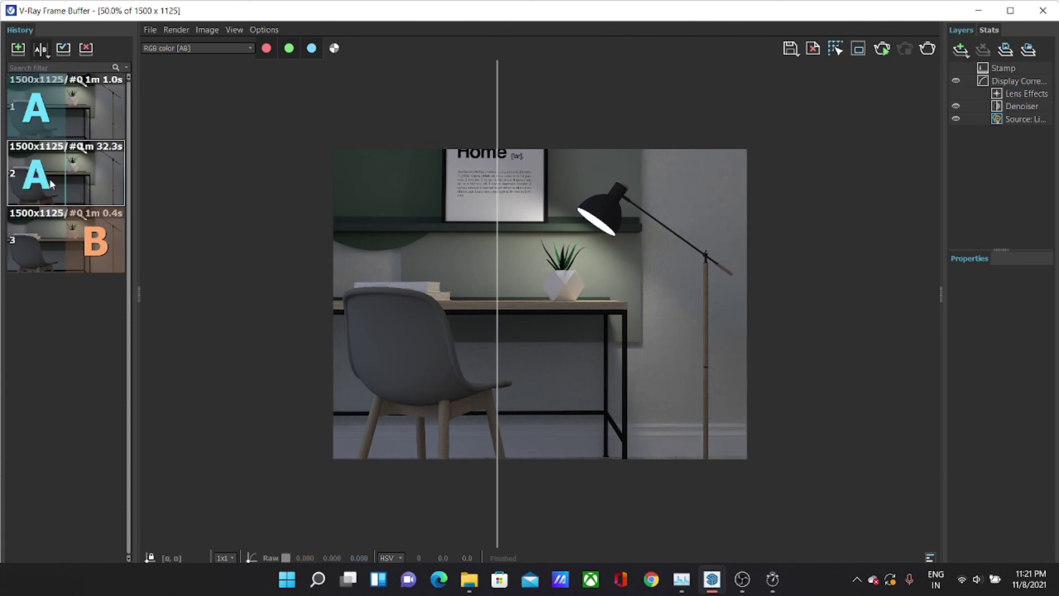
Step: Make the 32.3s render (item 2) the A side and reposition the divider
left_click(36, 175)
mouse_move(497, 327)
left_mouse_down()
mouse_move(652, 335)
mouse_move(542, 333)
mouse_move(578, 329)
mouse_move(513, 302)
mouse_move(324, 324)
mouse_move(671, 321)
mouse_move(403, 305)
mouse_move(537, 322)
left_mouse_up()
scroll(563, 307, "up", 3)
Step: Set item 3 as A and item 2 as B, sweeping the divider across the plant pot
left_click(95, 175)
left_click(38, 245)
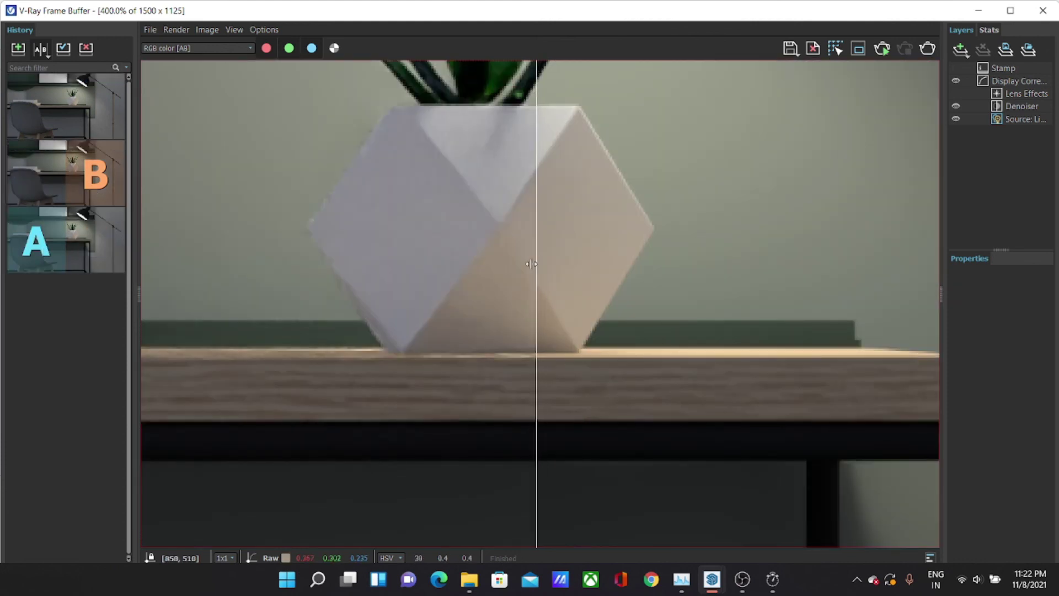
mouse_move(531, 263)
left_mouse_down()
mouse_move(421, 279)
mouse_move(569, 290)
left_mouse_up()
scroll(561, 294, "down", 4)
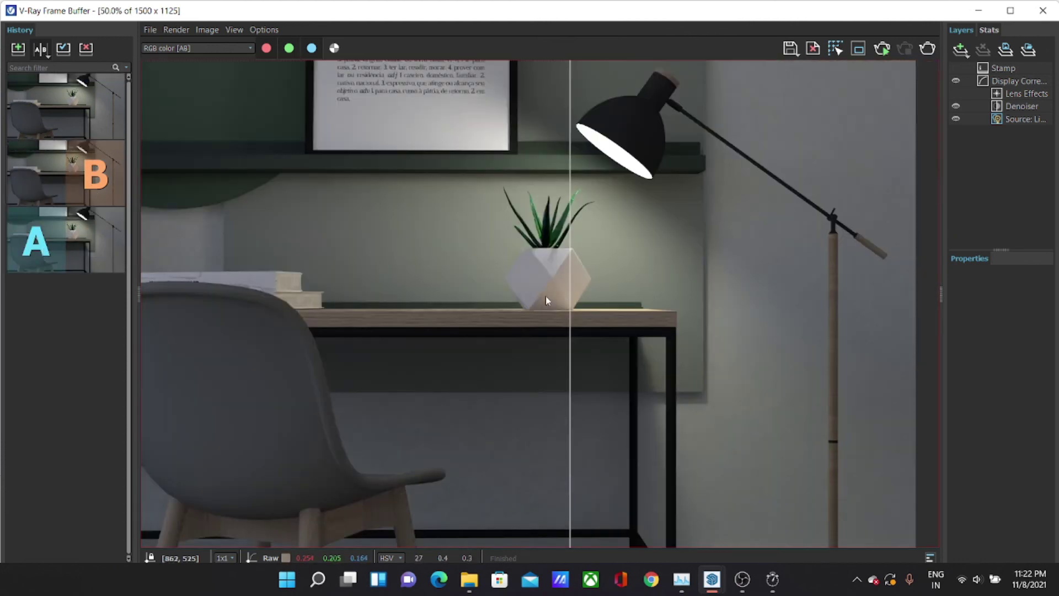
scroll(548, 296, "down", 2)
Step: Switch B to the 1m 1.0s render (item 1) and move the divider across the pot toward the lamp
left_click(109, 125)
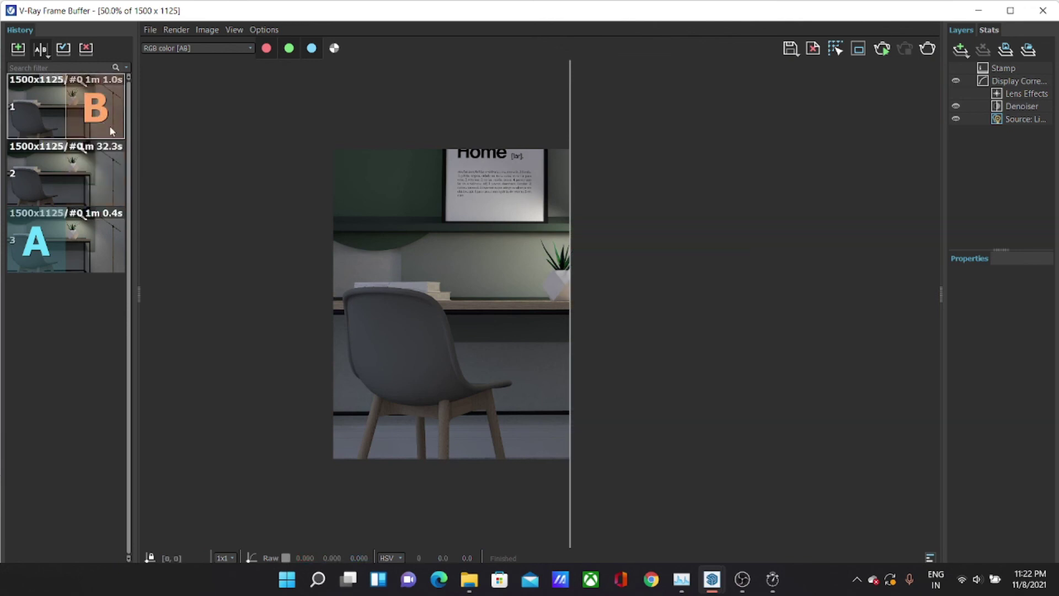
scroll(581, 302, "up", 4)
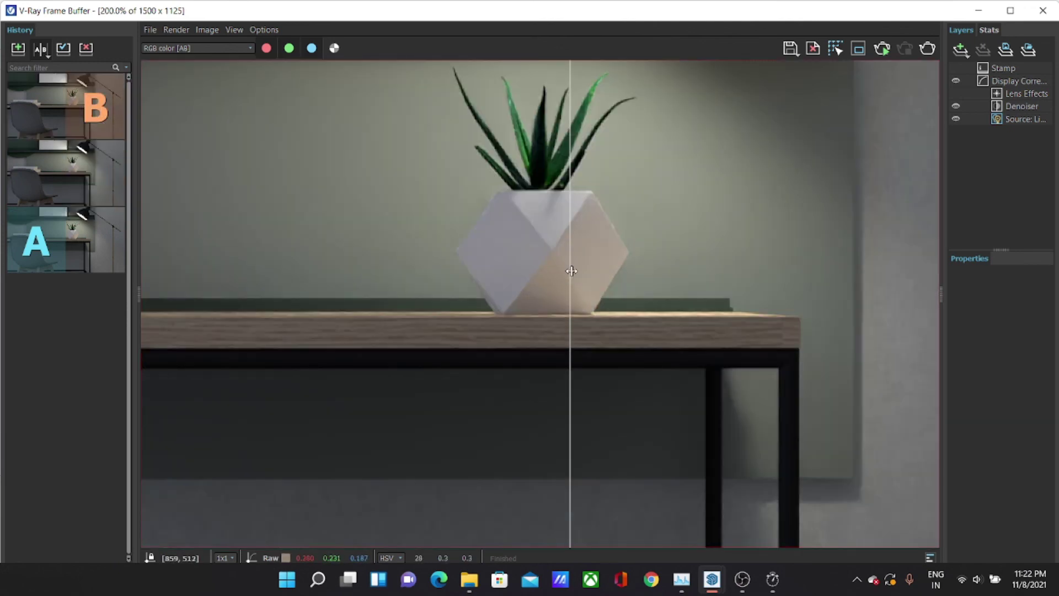
left_click_drag(491, 285, 563, 282)
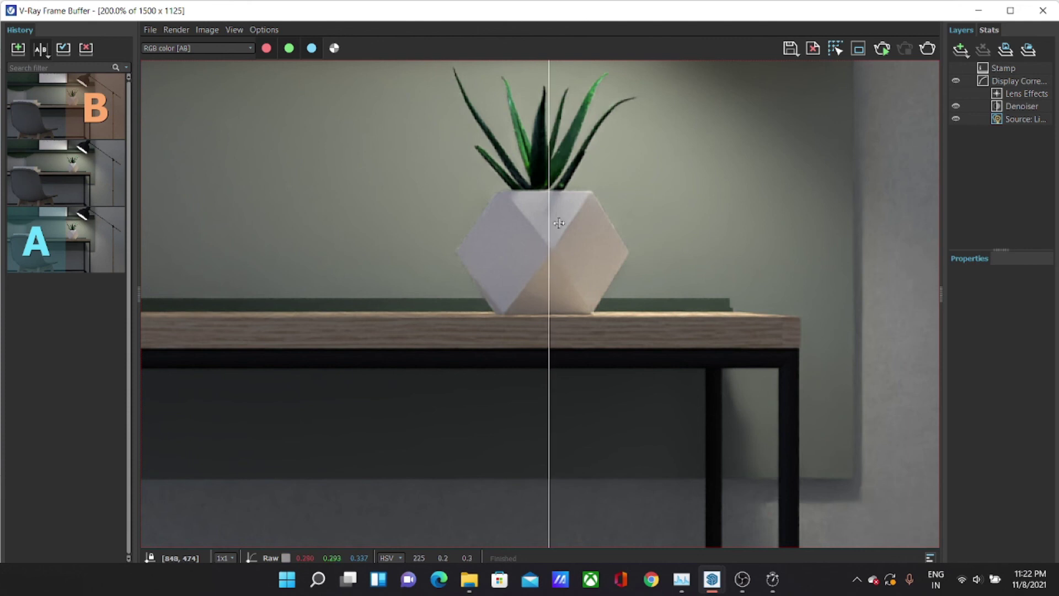
scroll(558, 223, "up", 4)
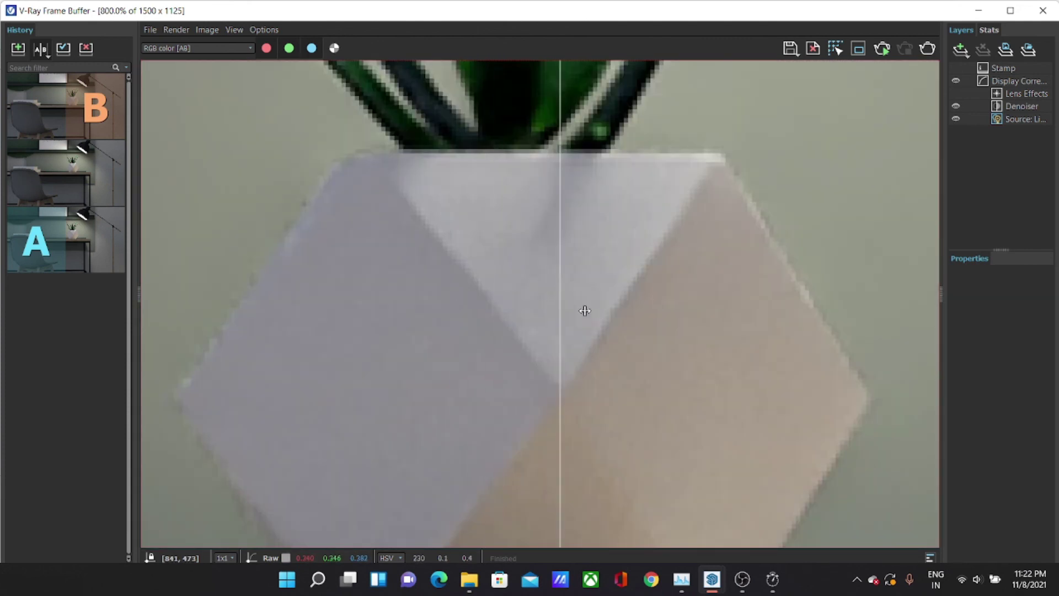
scroll(472, 328, "down", 2)
scroll(552, 320, "down", 8)
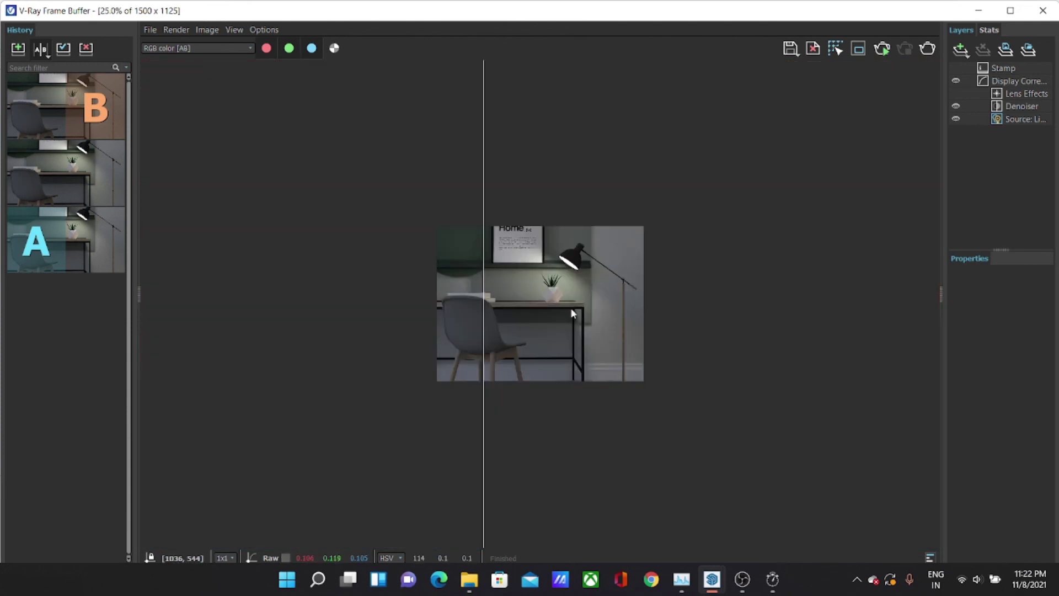
scroll(528, 330, "up", 4)
scroll(468, 360, "down", 1)
mouse_move(484, 334)
left_mouse_down()
mouse_move(698, 360)
mouse_move(603, 378)
mouse_move(723, 378)
mouse_move(667, 390)
mouse_move(521, 385)
mouse_move(533, 385)
left_mouse_up()
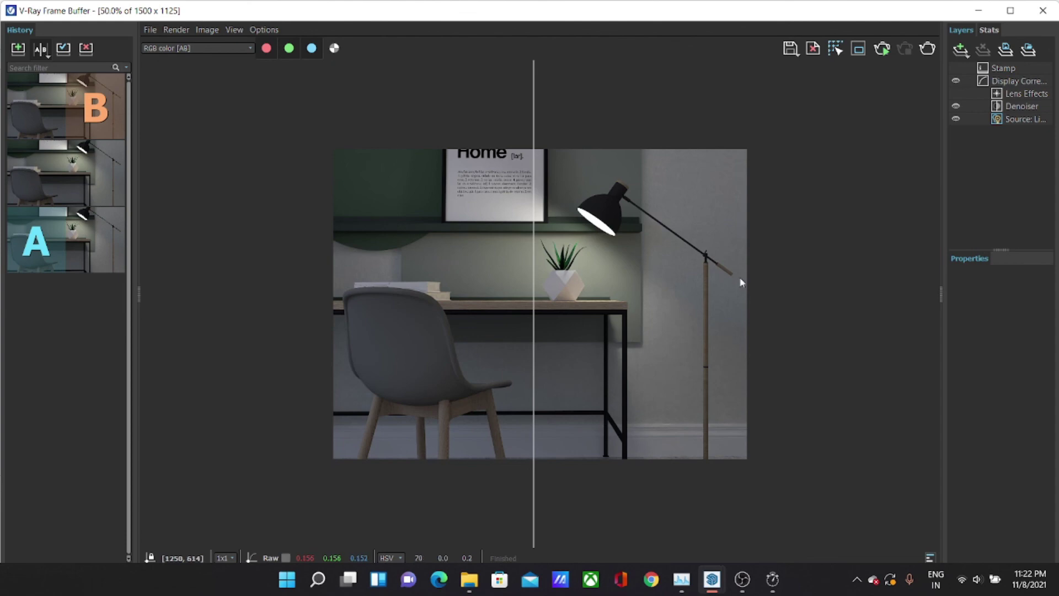